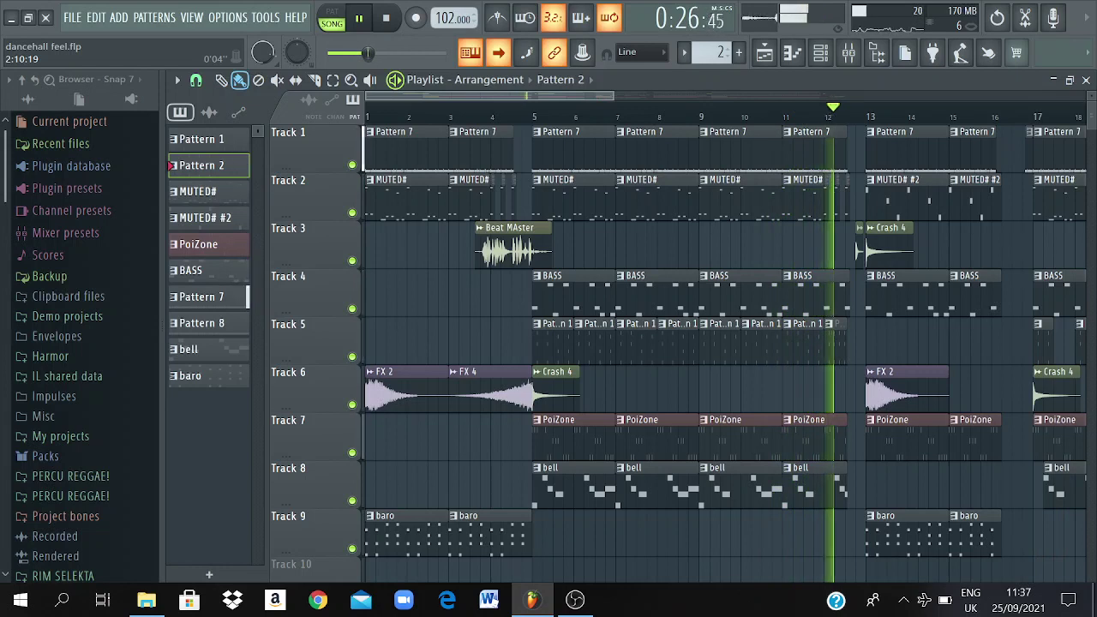
Stop the dancehall feel.flp arrangement playback so it returns to 0:00
key("space")
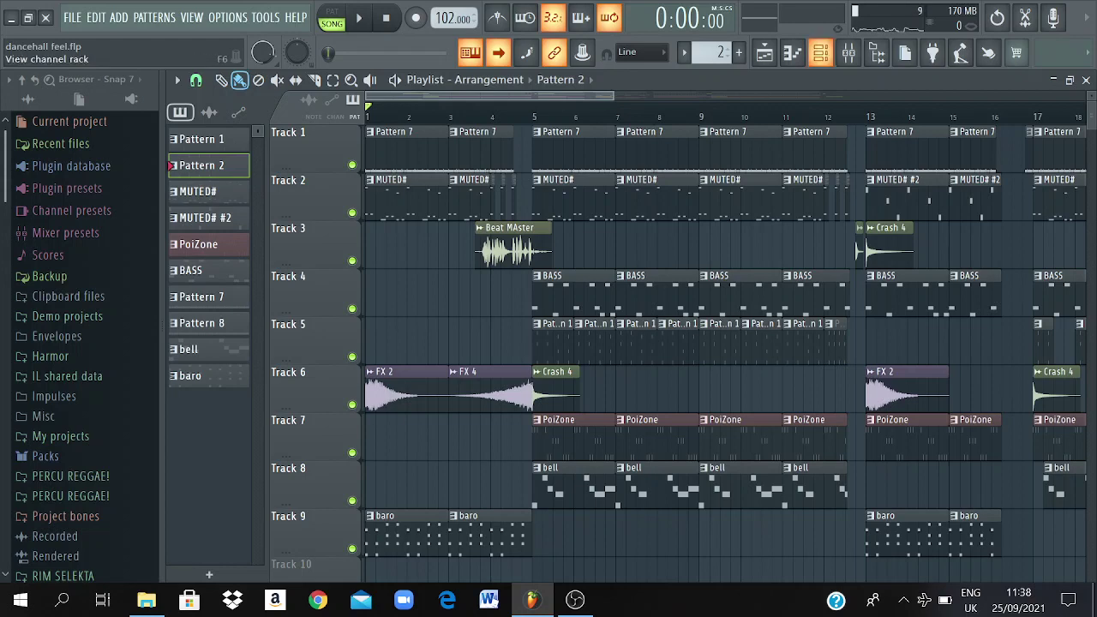
Make Pattern 1 the current pattern and show its channels in the channel rack
left_click(820, 52)
key("F6")
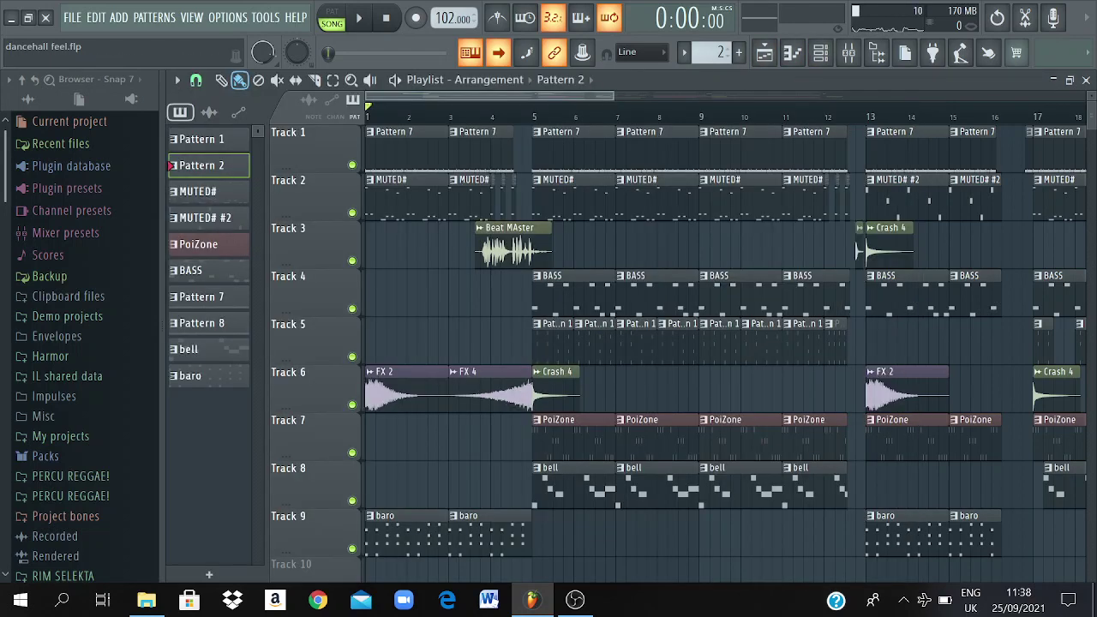
left_click(708, 53)
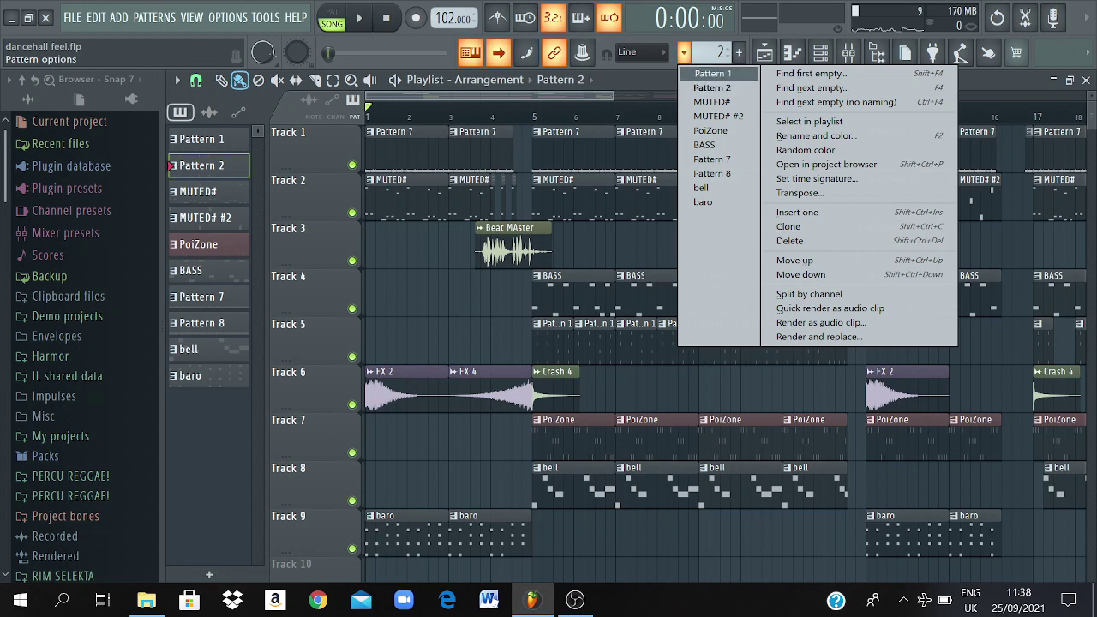
left_click(710, 76)
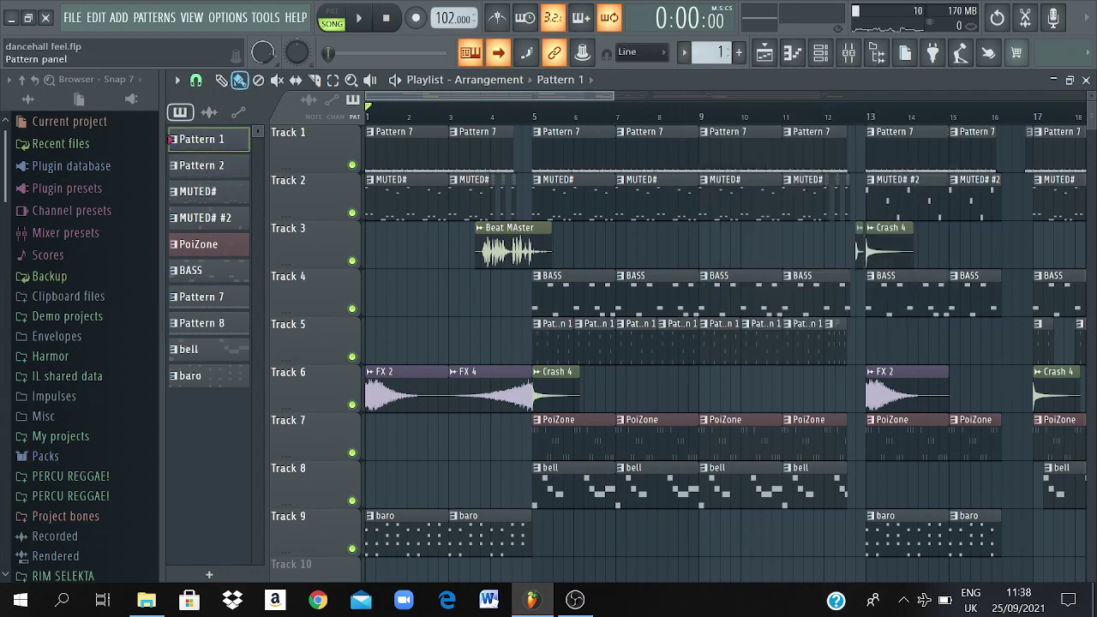
left_click(820, 53)
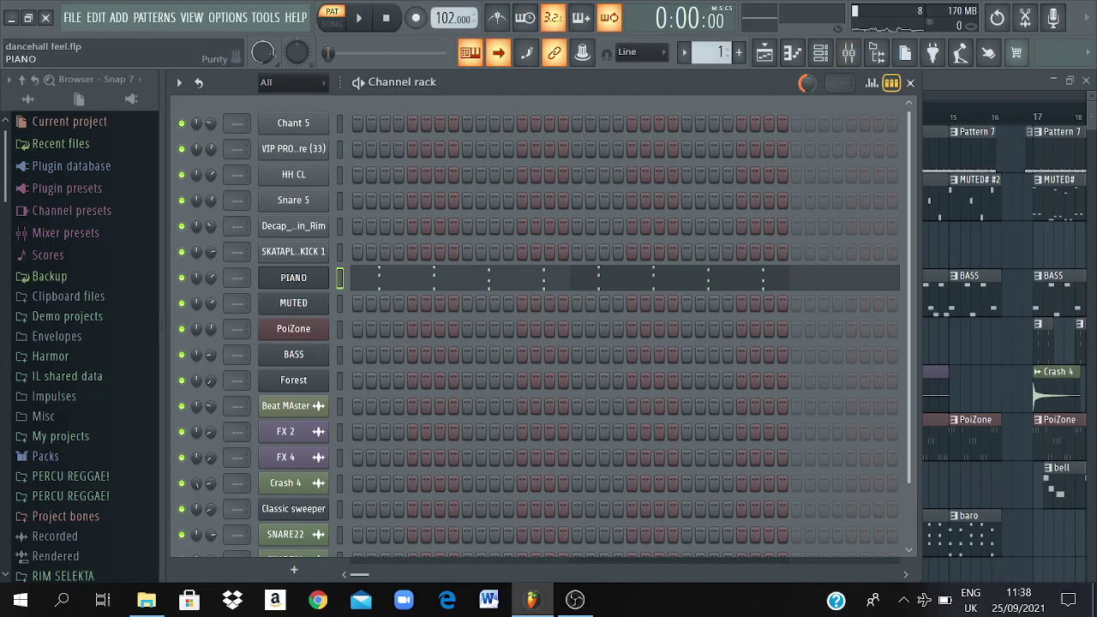
Open the PIANO channel in the piano roll and play its chords twice
right_click(325, 274)
left_click(360, 275)
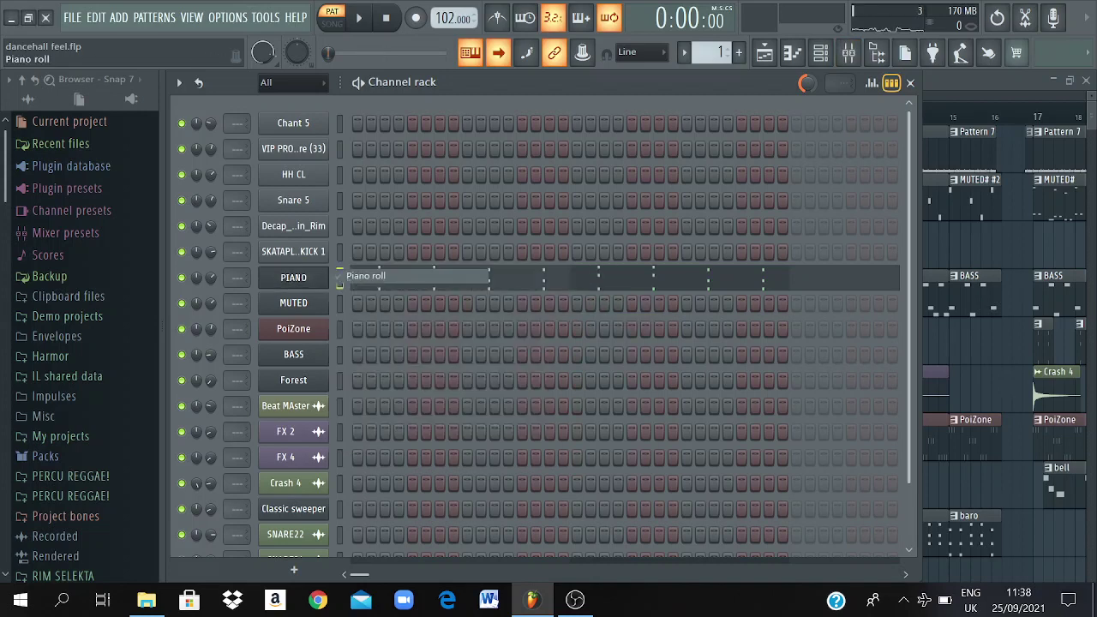
key("space")
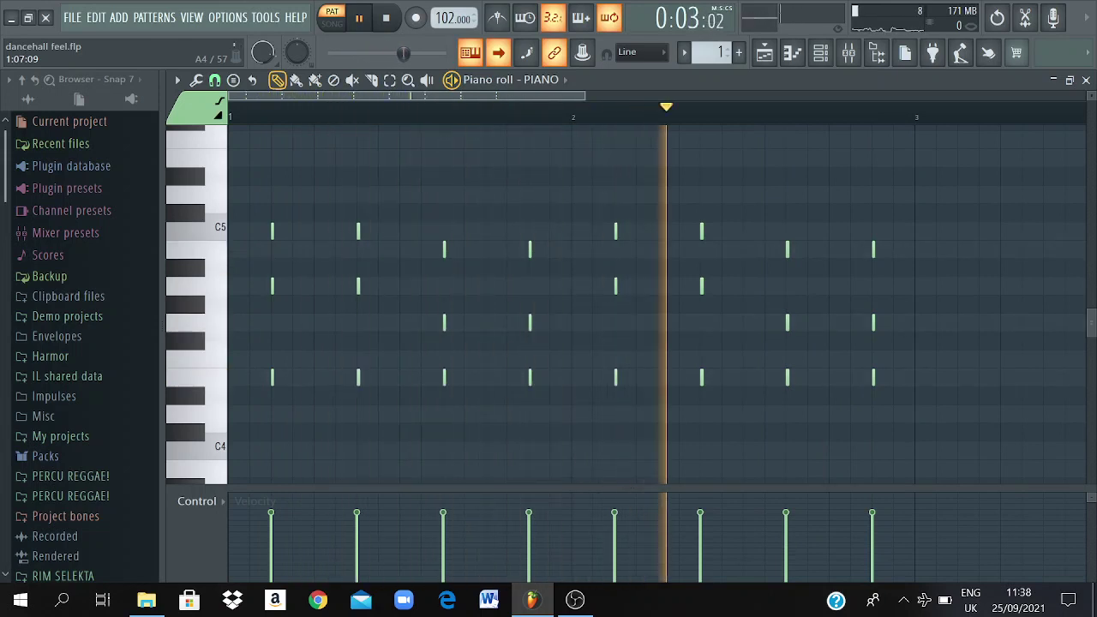
key("space")
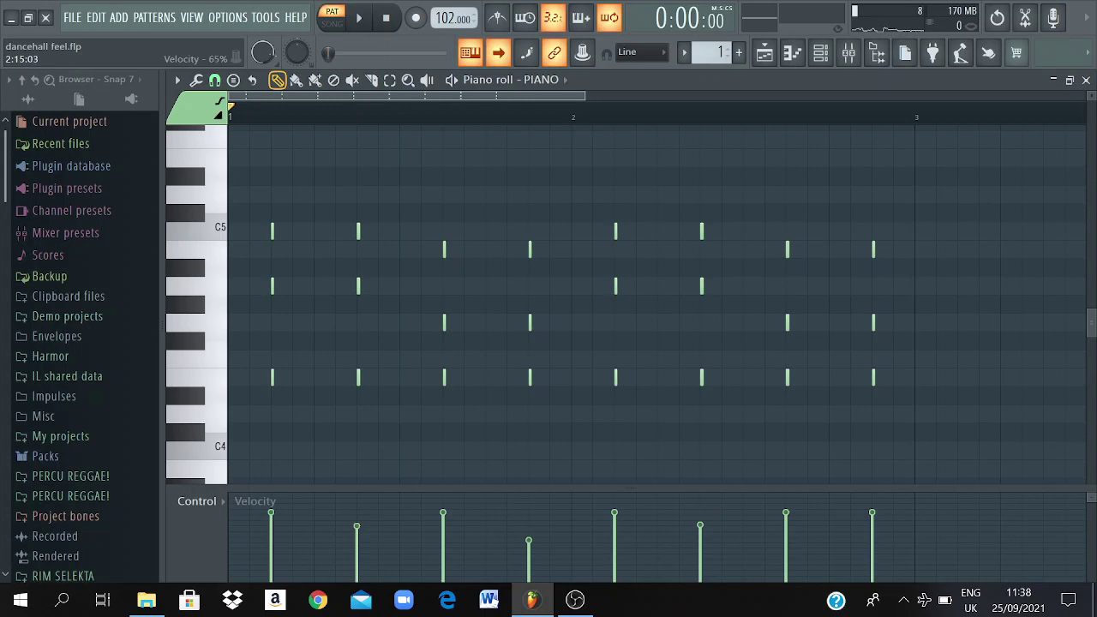
key("space")
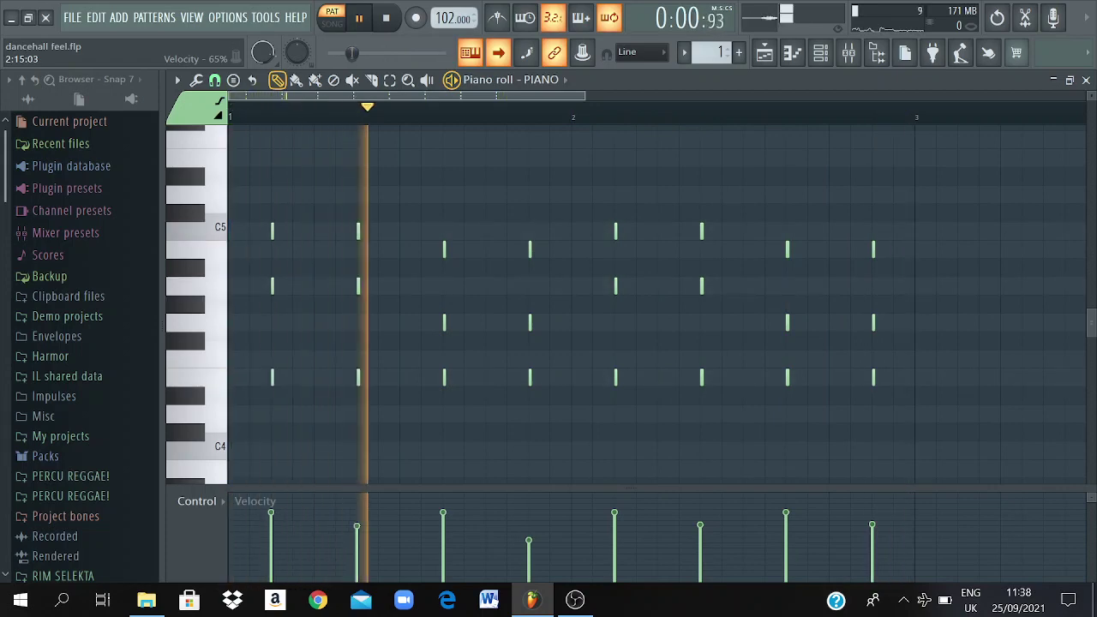
key("space")
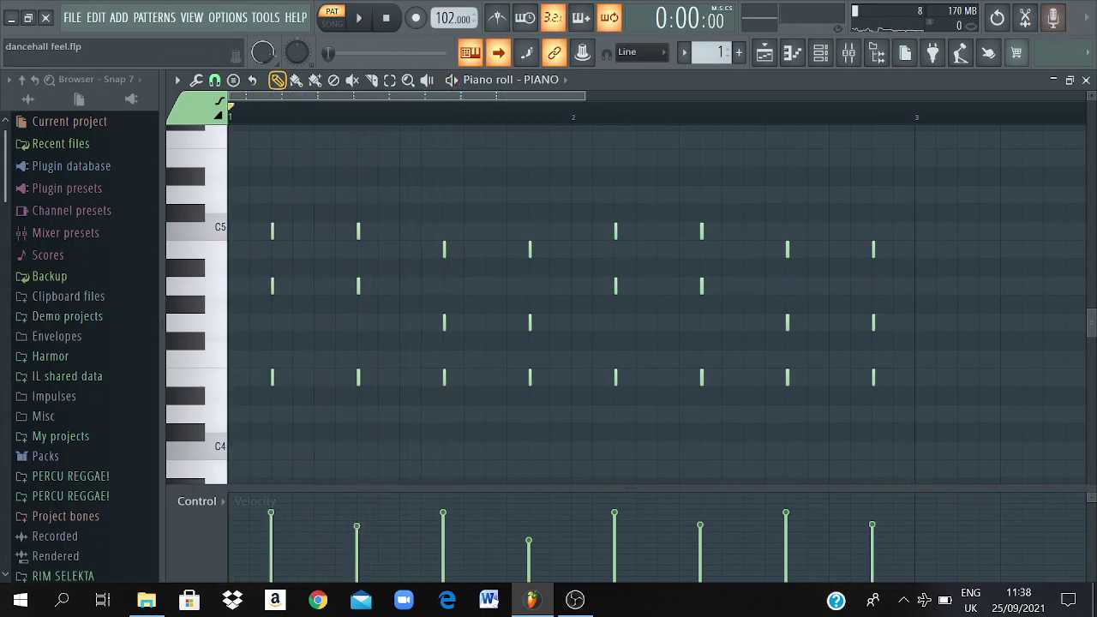
Close the piano roll, switch to Pattern 2 and briefly play it
left_click(1085, 78)
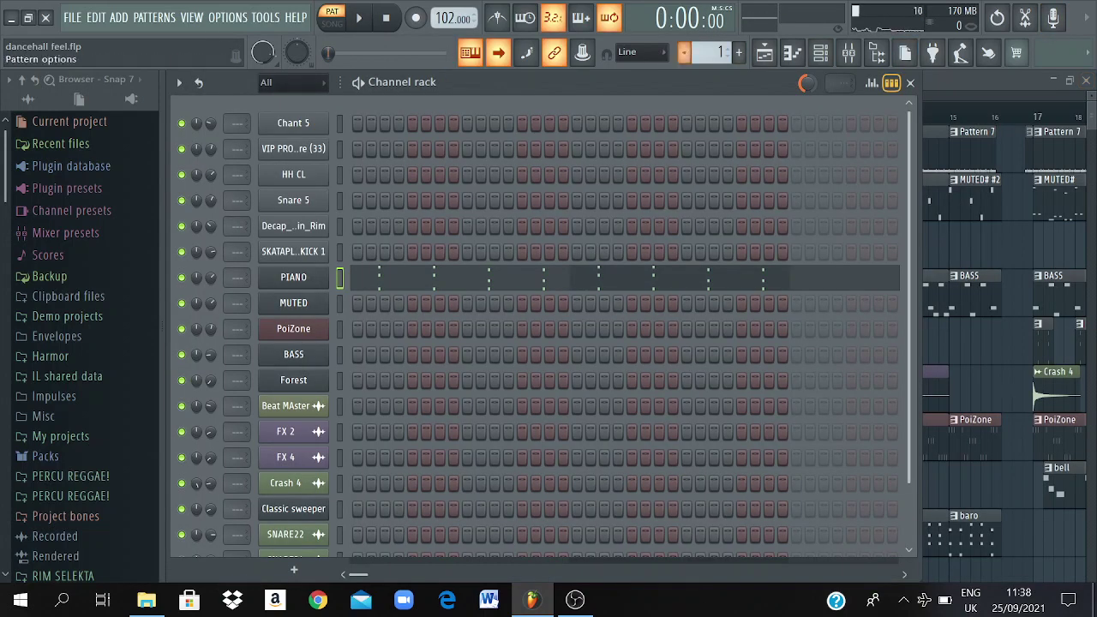
left_click(683, 52)
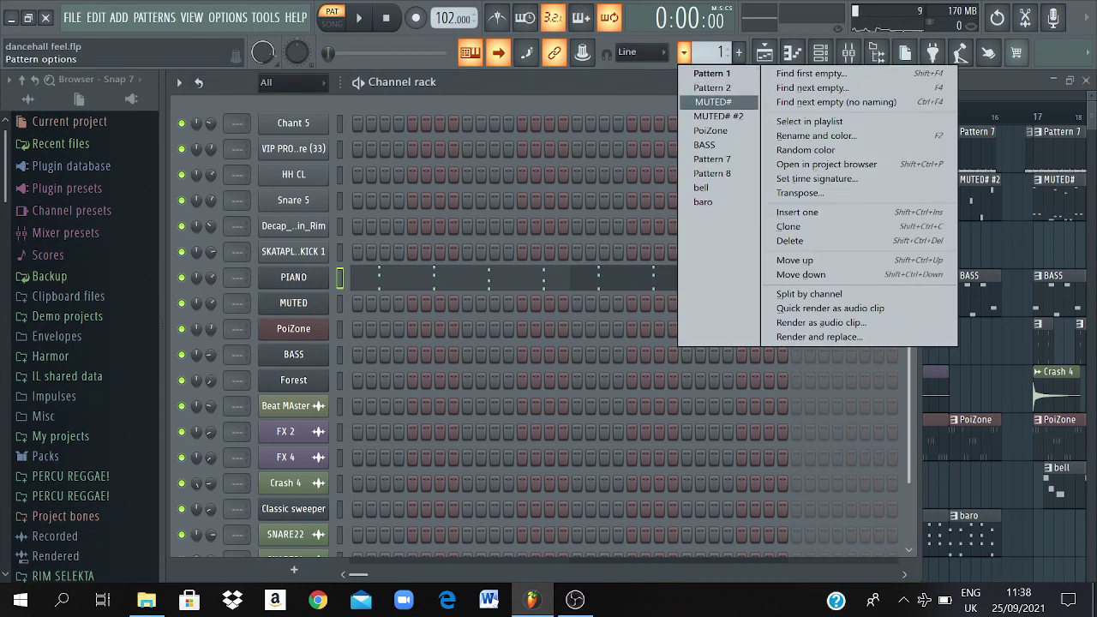
left_click(713, 101)
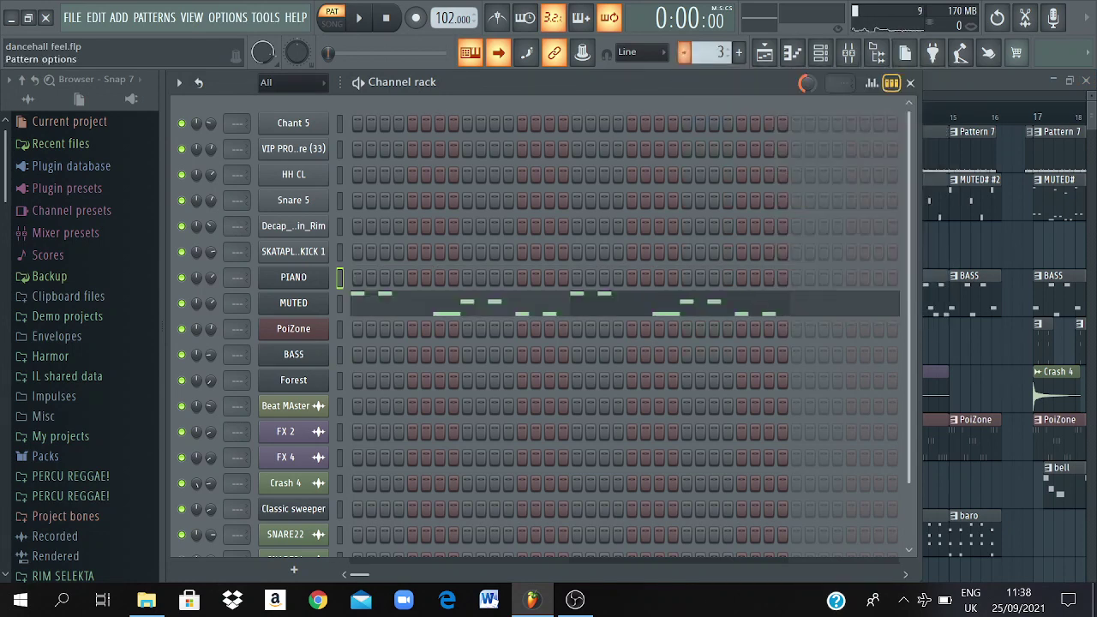
left_click(683, 52)
left_click(713, 85)
key("space")
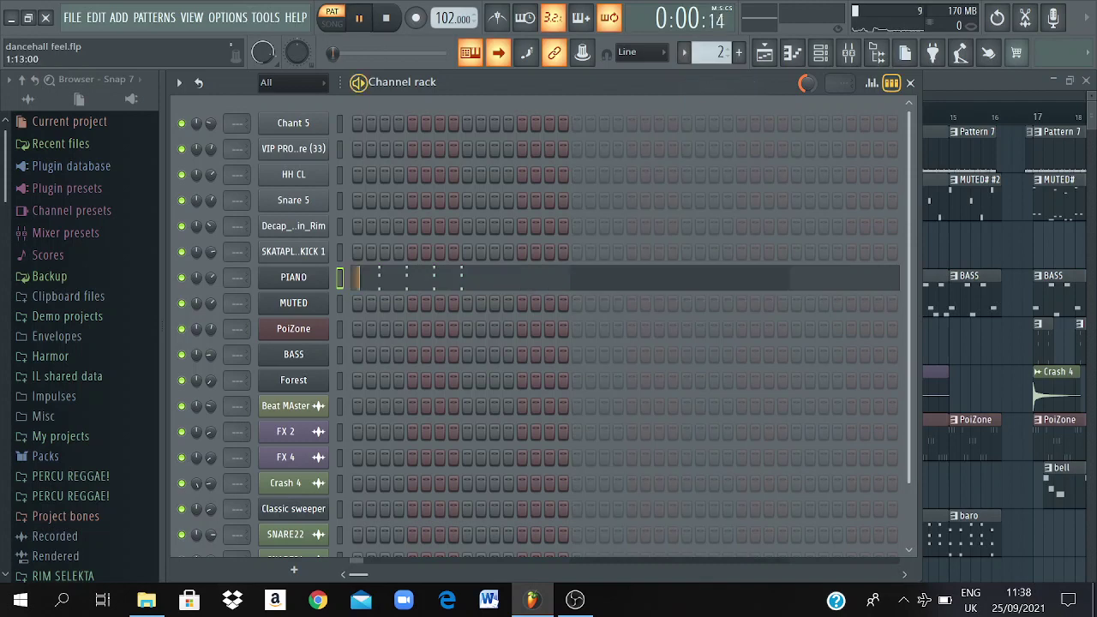
key("space")
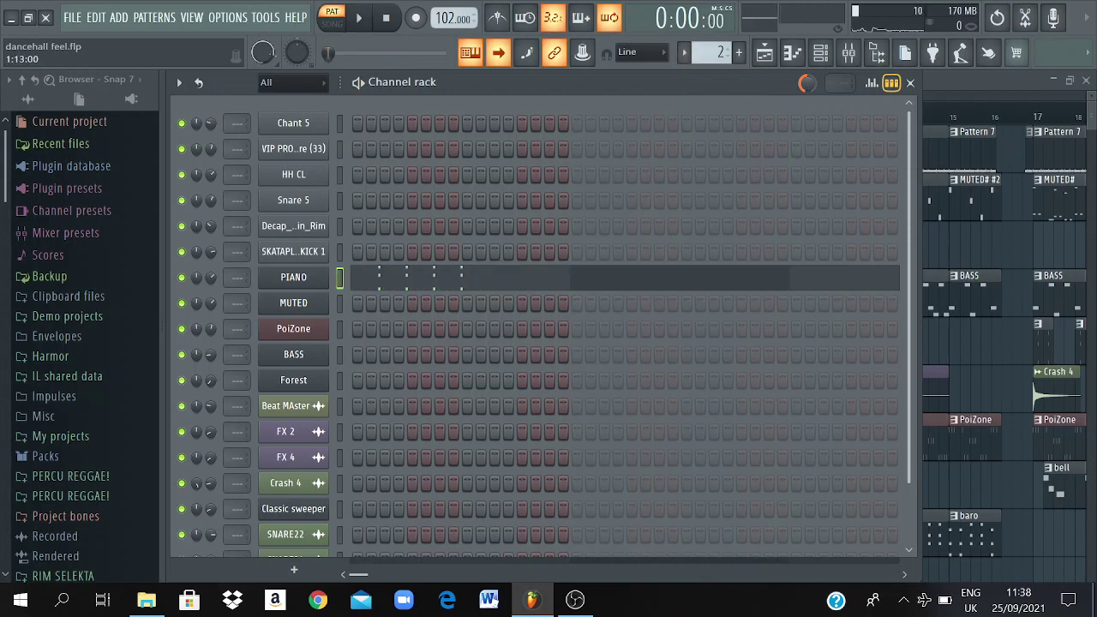
Audition Pattern 2's four three-note PIANO chords in the piano roll, then close it
right_click(340, 275)
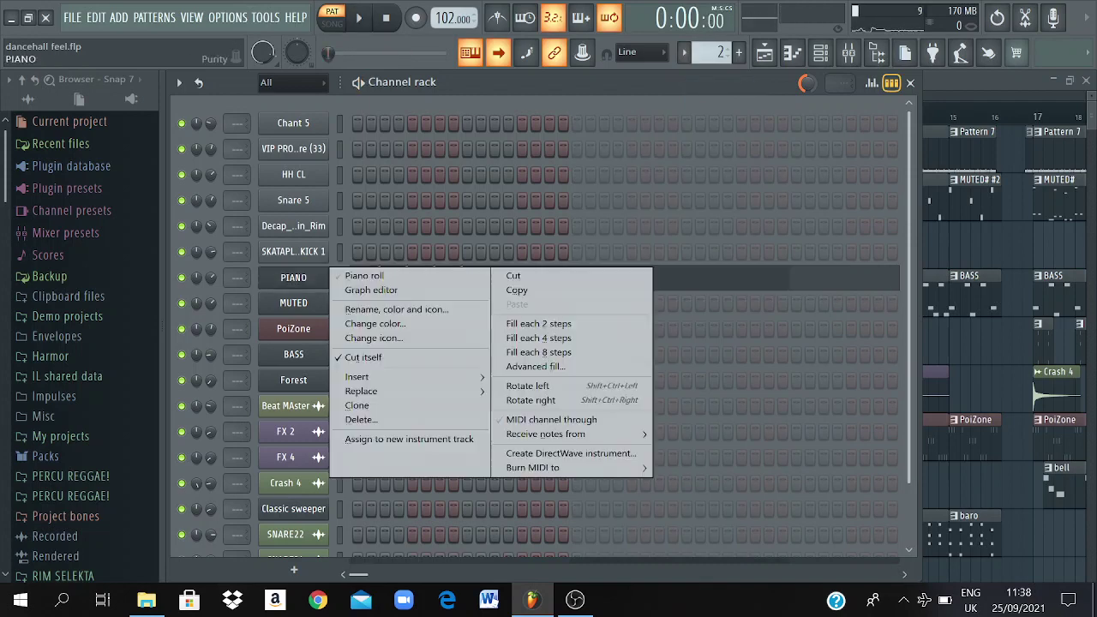
left_click(360, 276)
key("space")
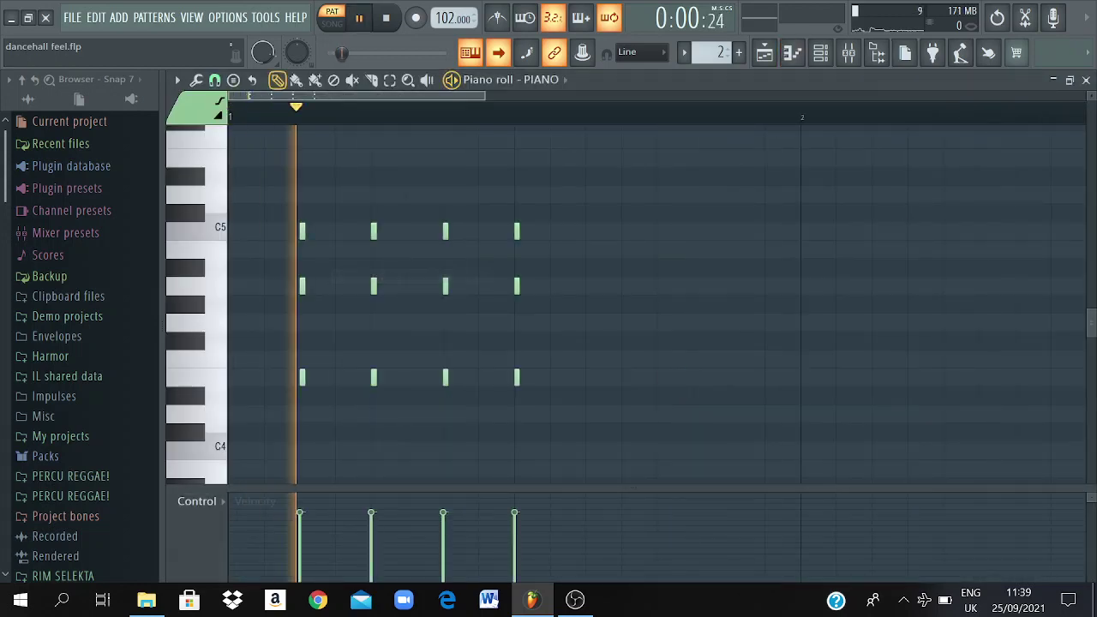
key("space")
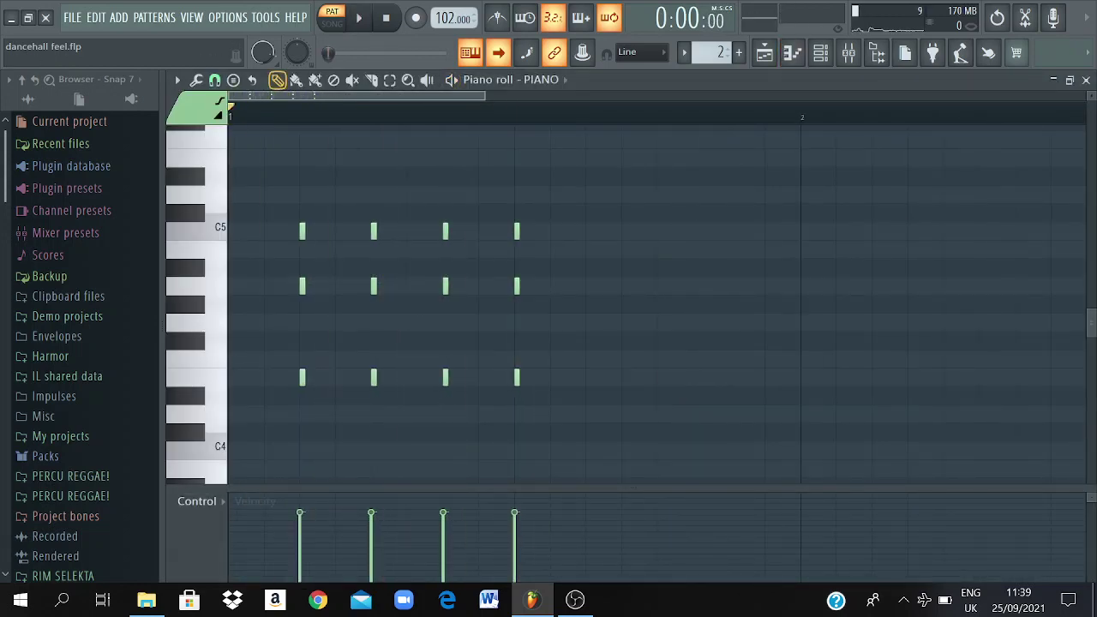
left_click(1085, 79)
left_click(704, 52)
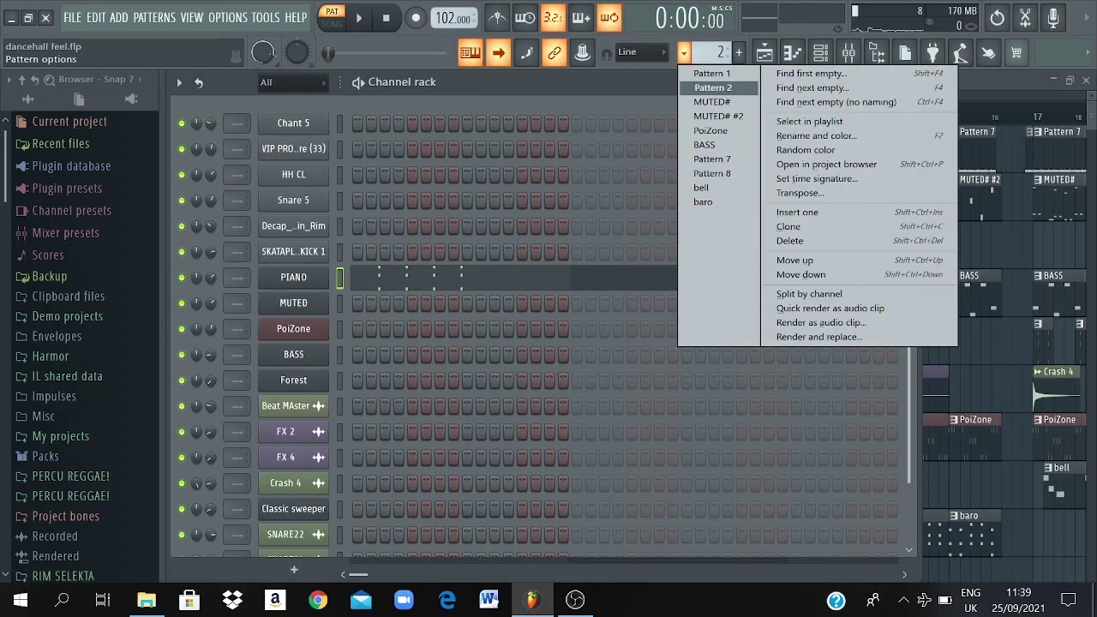
Switch to the MUTED# pattern and play the MUTED melody in the piano roll
left_click(704, 101)
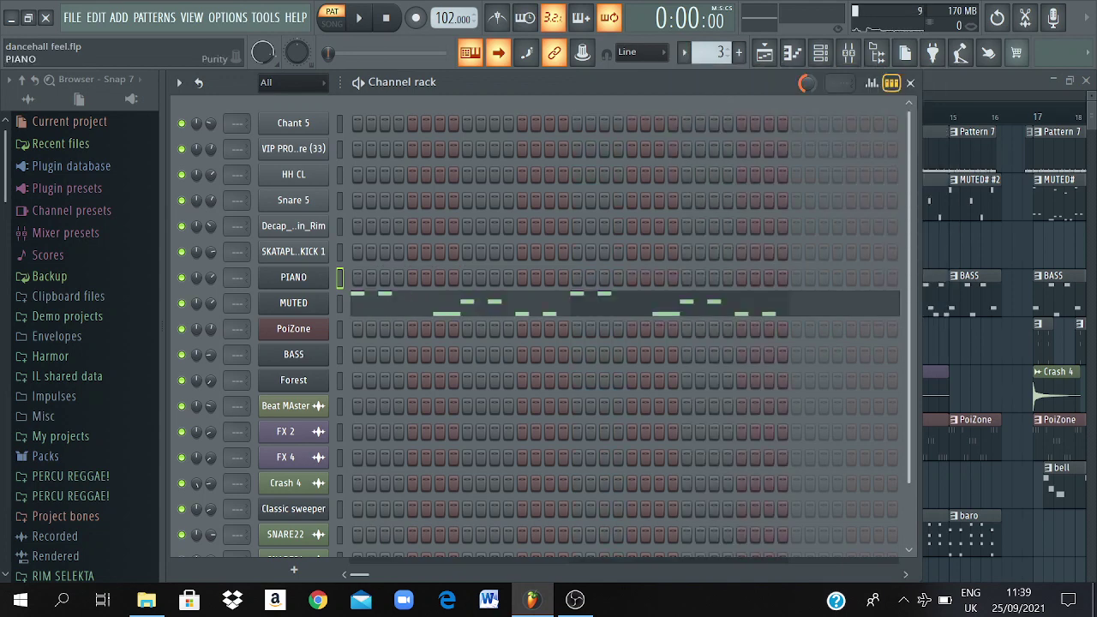
right_click(339, 300)
left_click(355, 299)
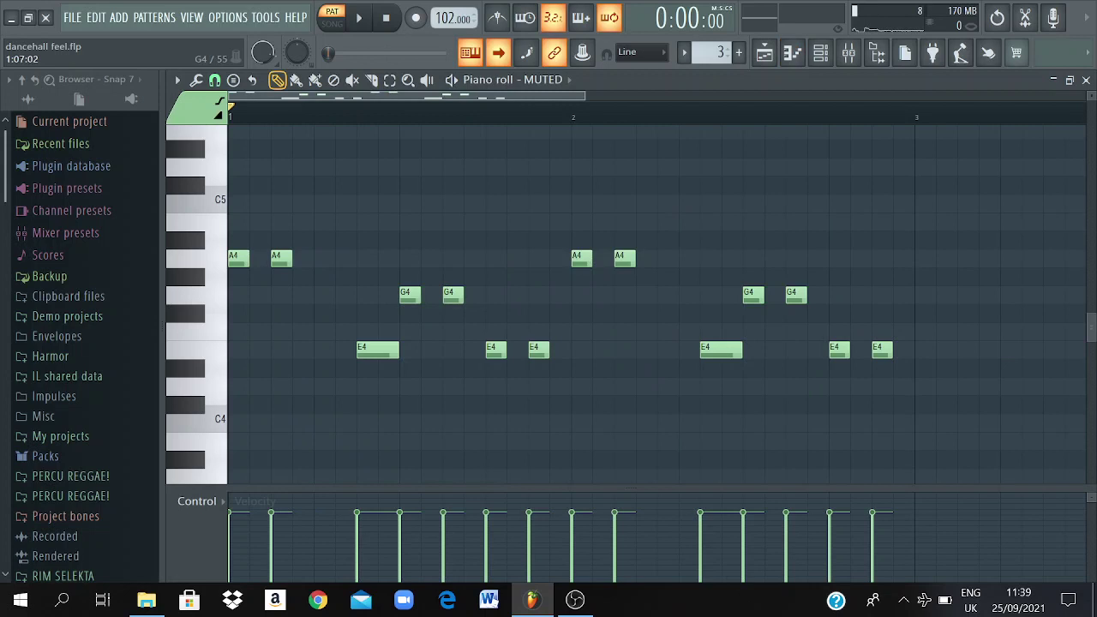
key("space")
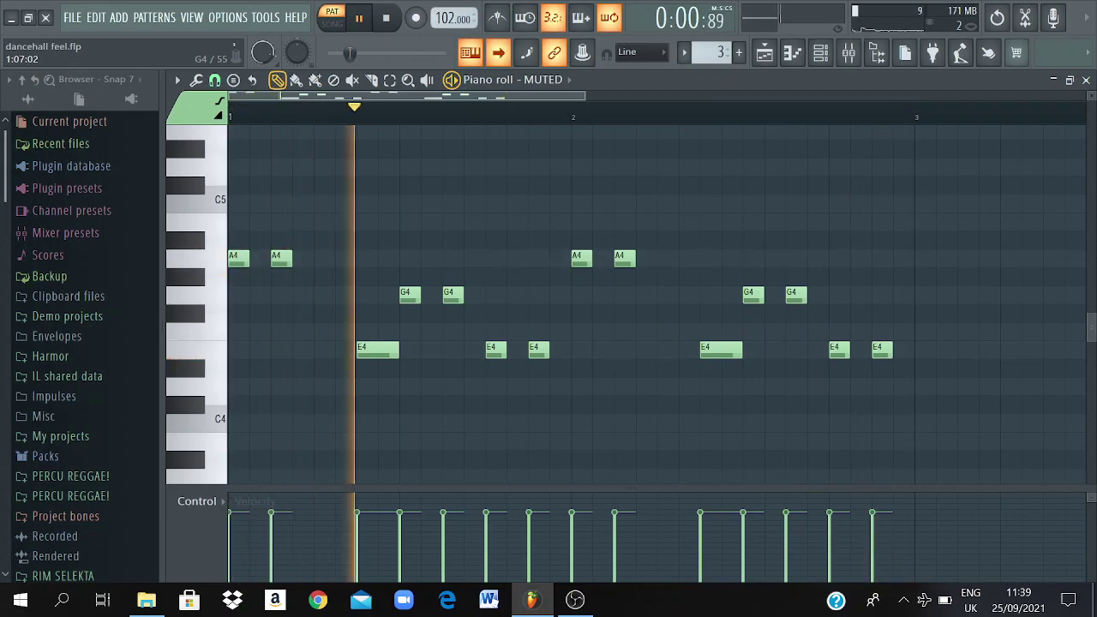
key("space")
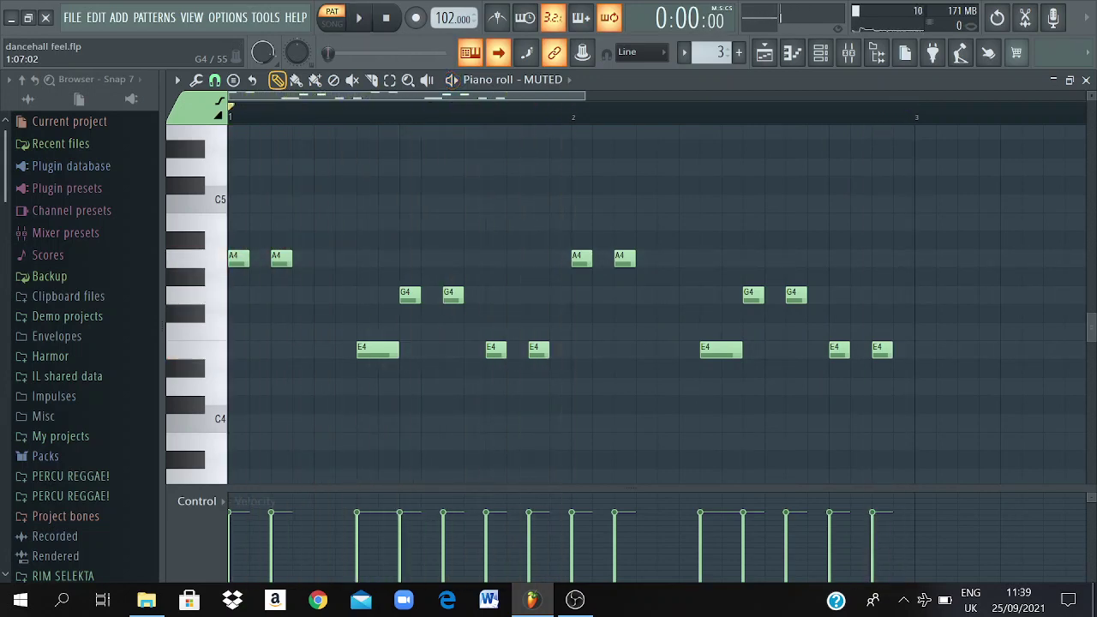
left_click(1086, 79)
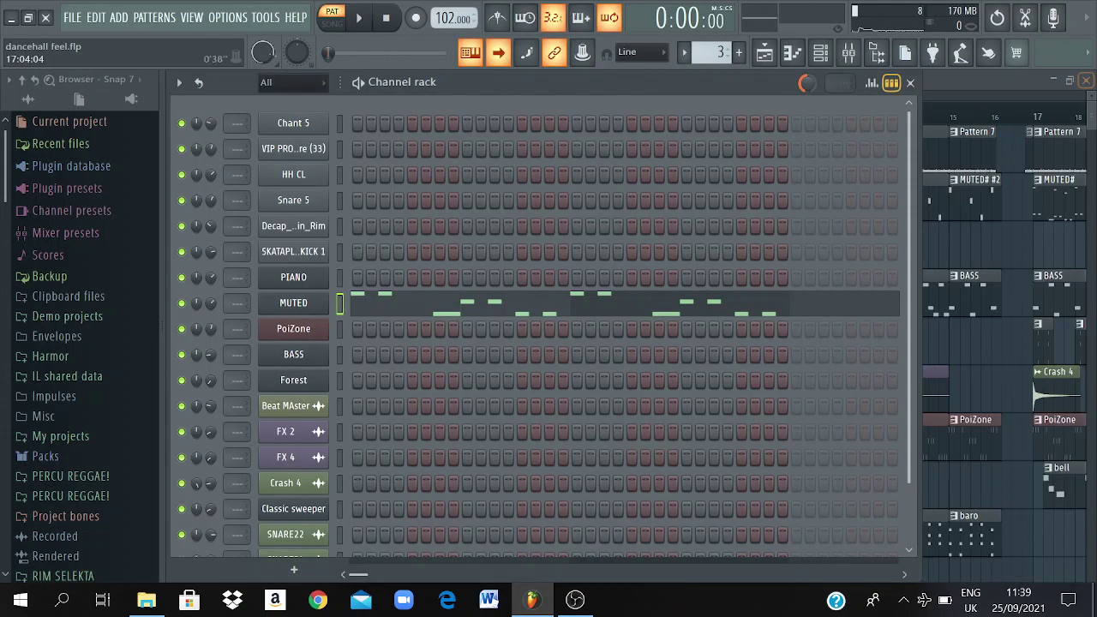
Play the Invasion of pumpkins A6–G6–E6 figure in the piano roll, then close it
scroll(539, 326, "down", 2)
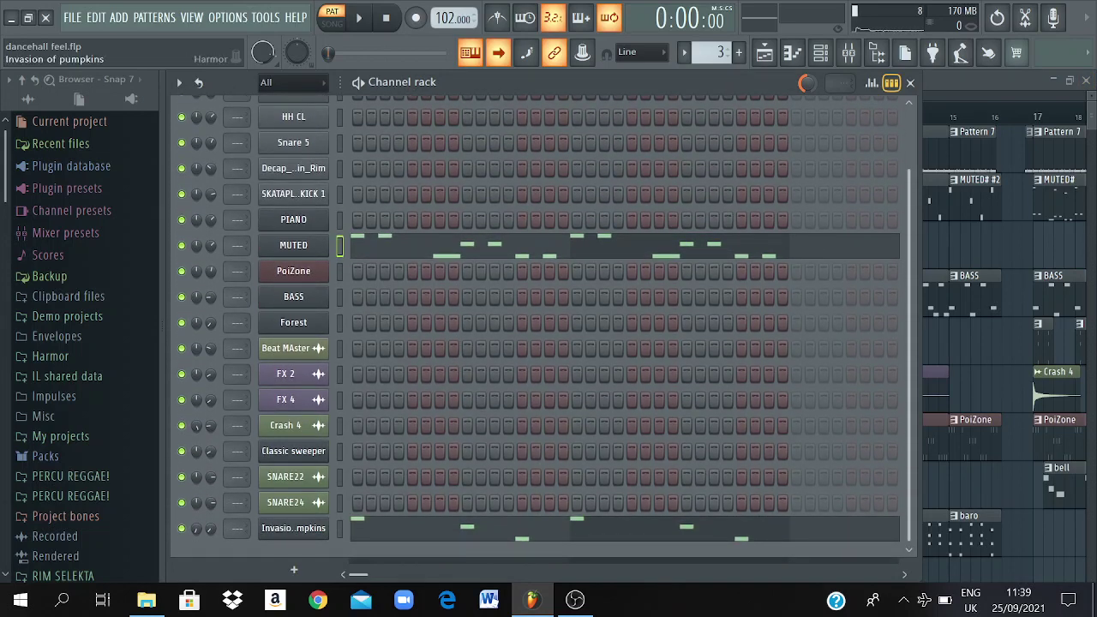
right_click(329, 374)
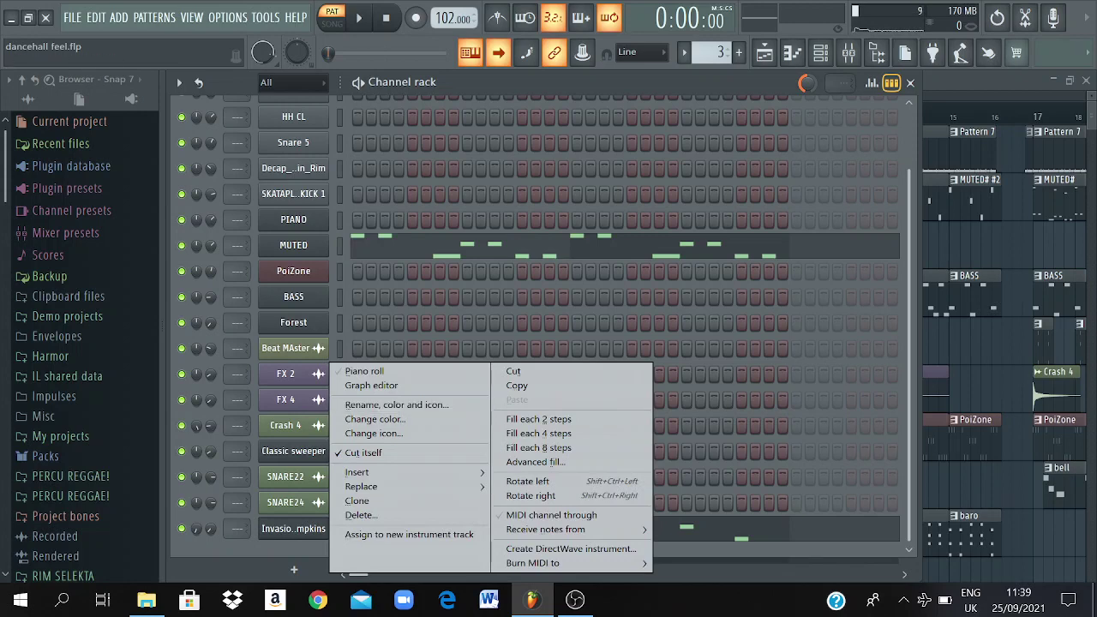
left_click(364, 371)
key("space")
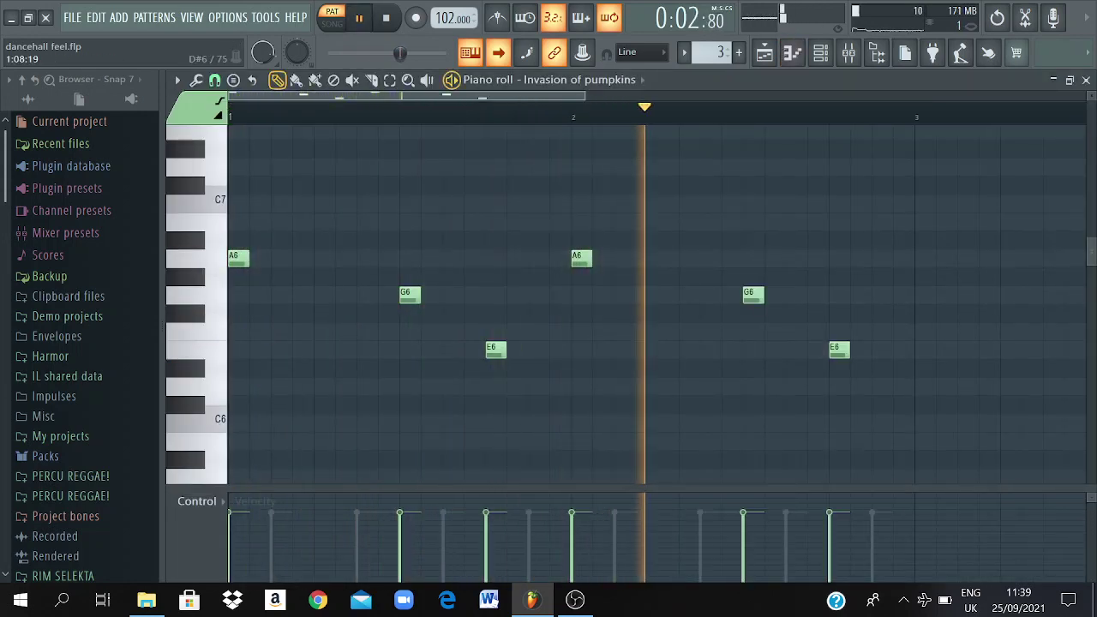
key("space")
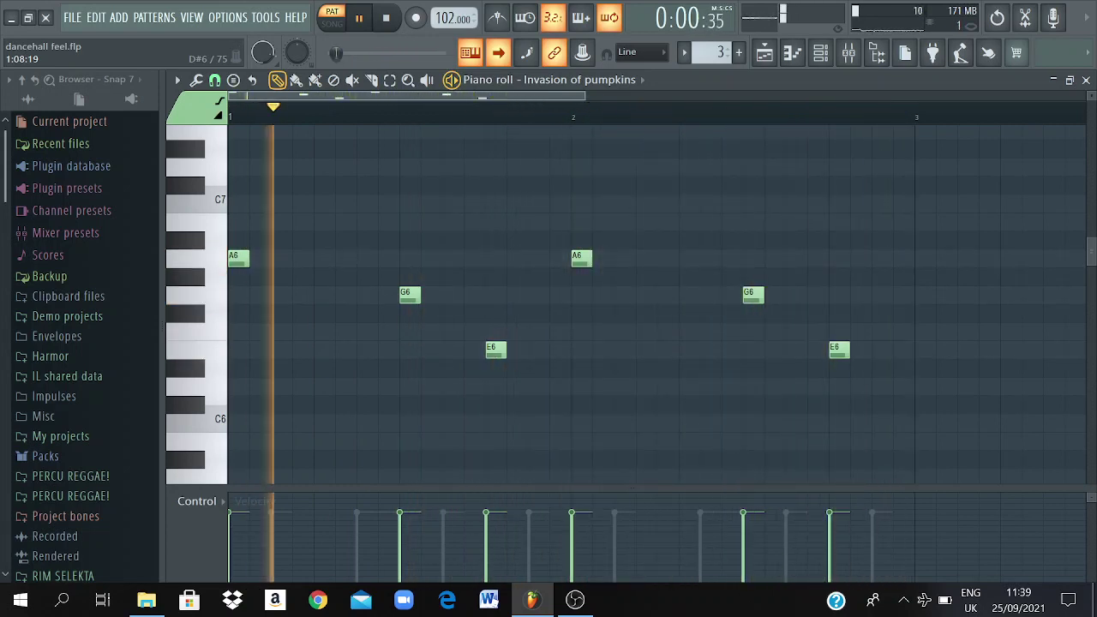
key("space")
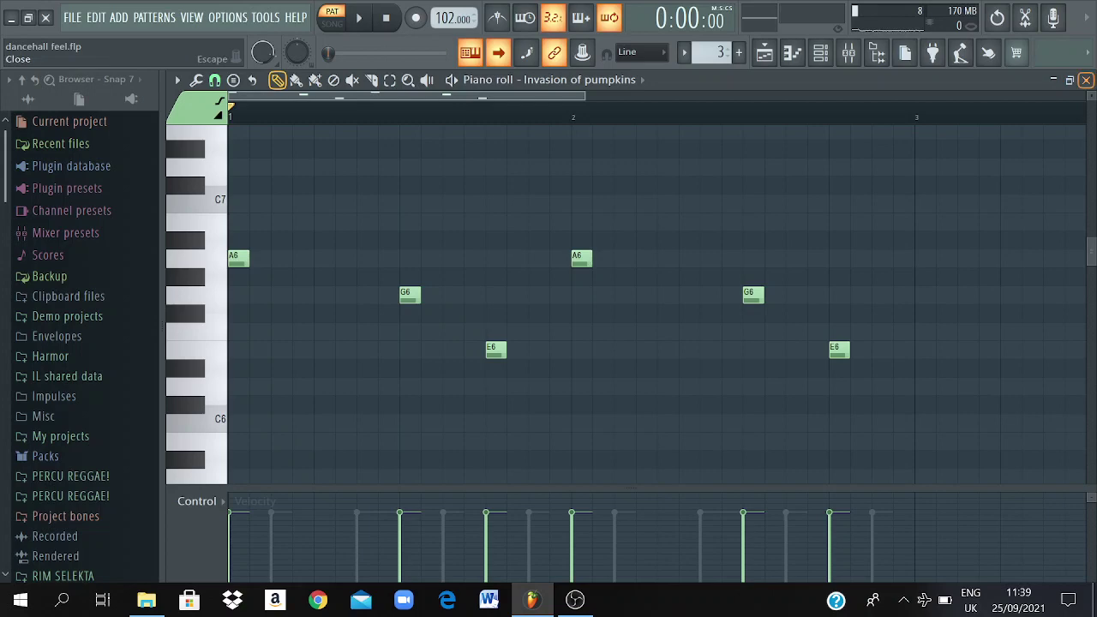
left_click(1085, 79)
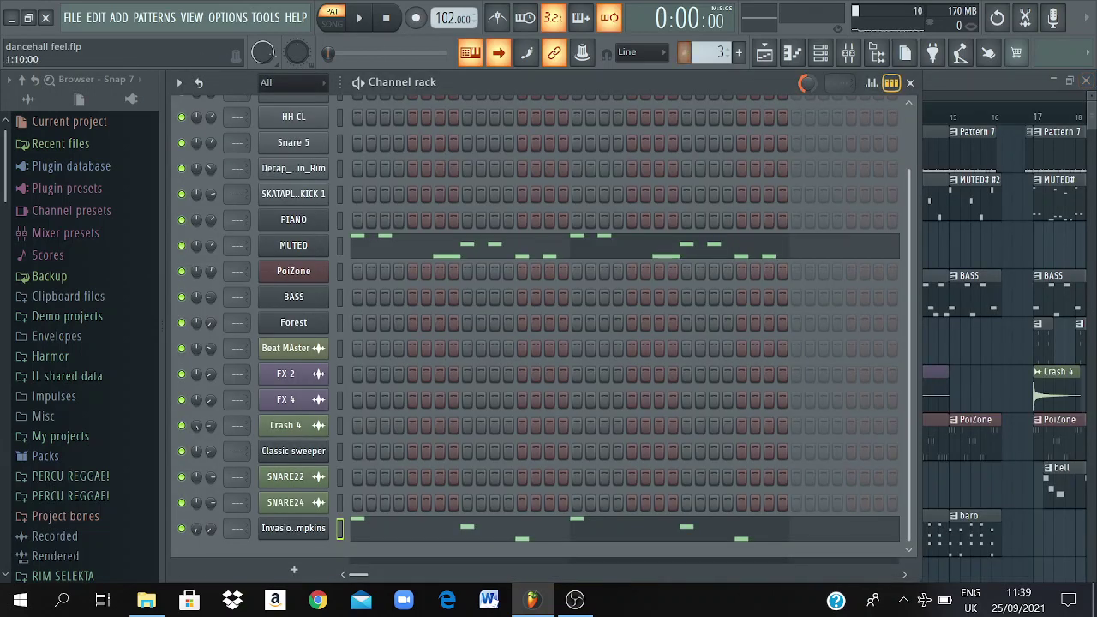
Switch to the MUTED# #2 pattern and audition it
left_click(683, 52)
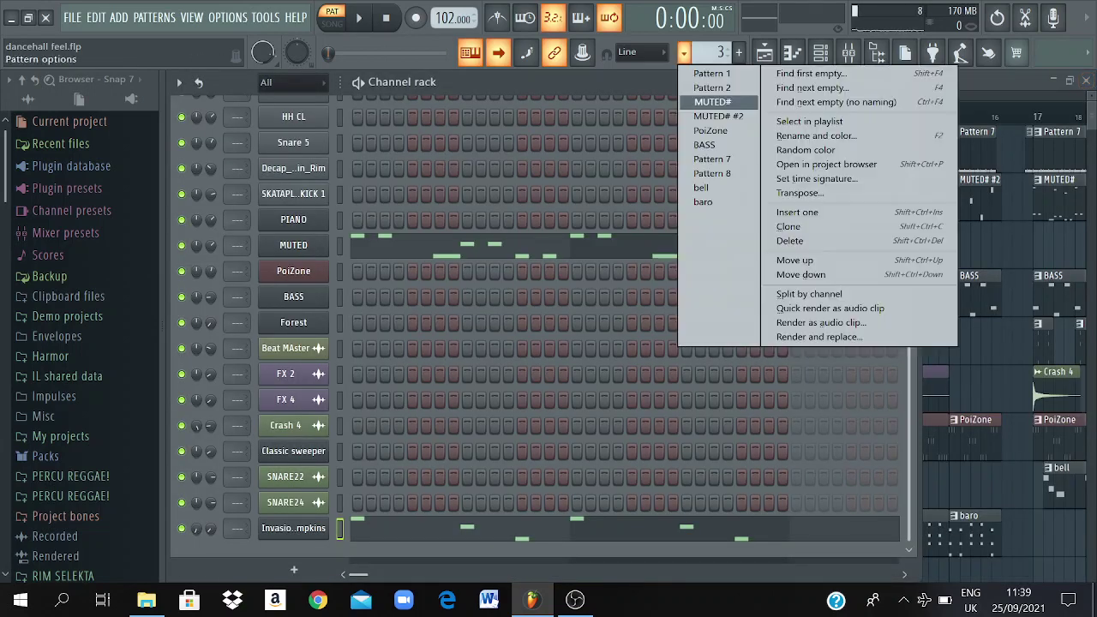
left_click(718, 116)
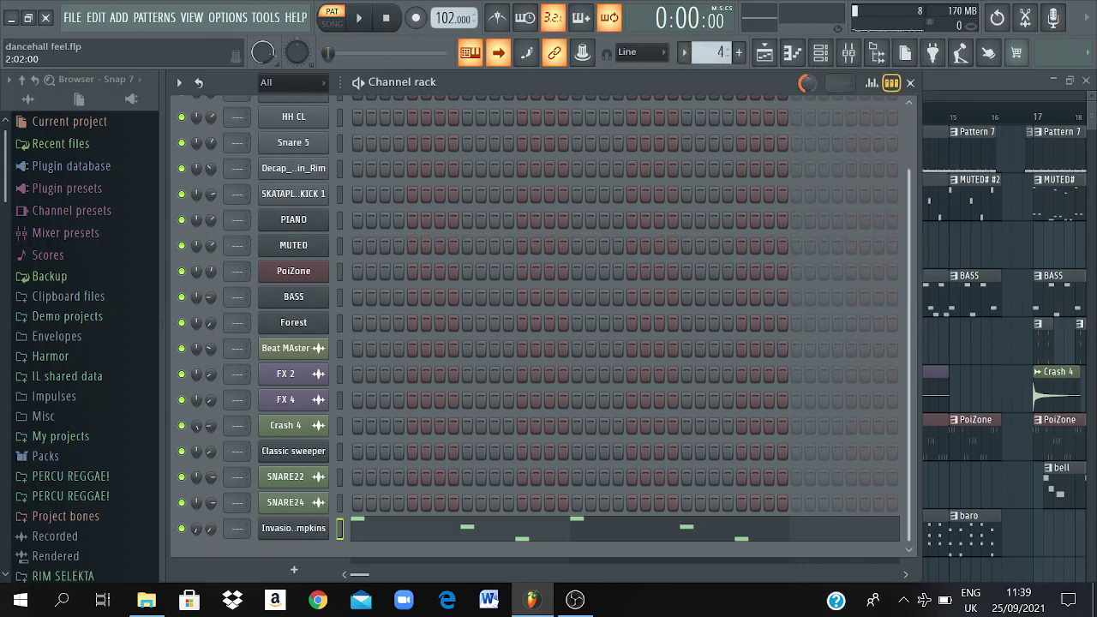
key("space")
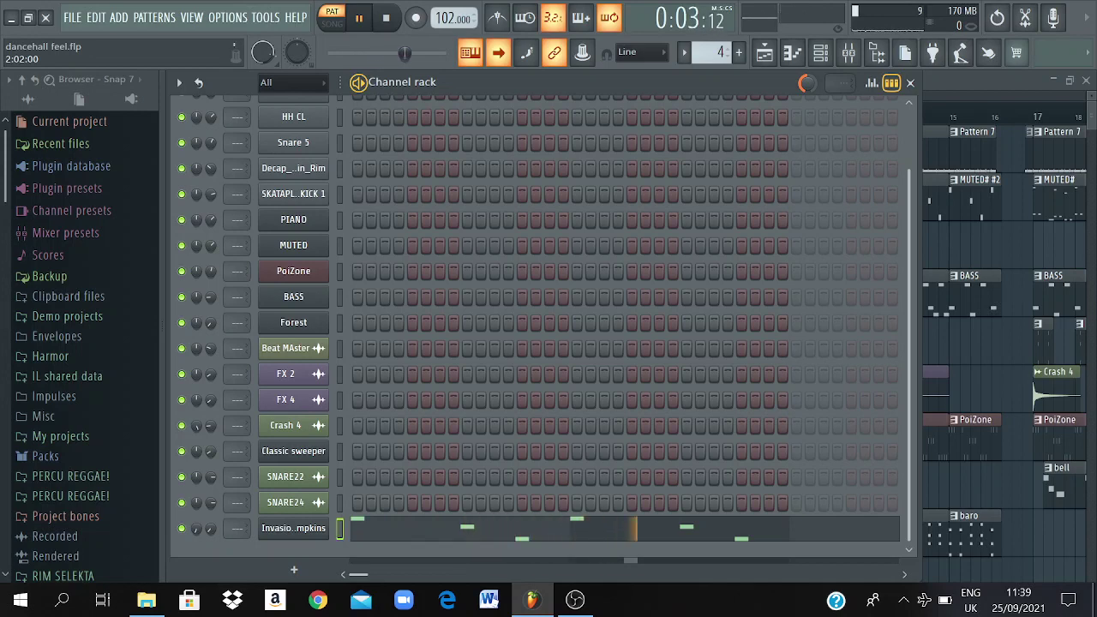
key("space")
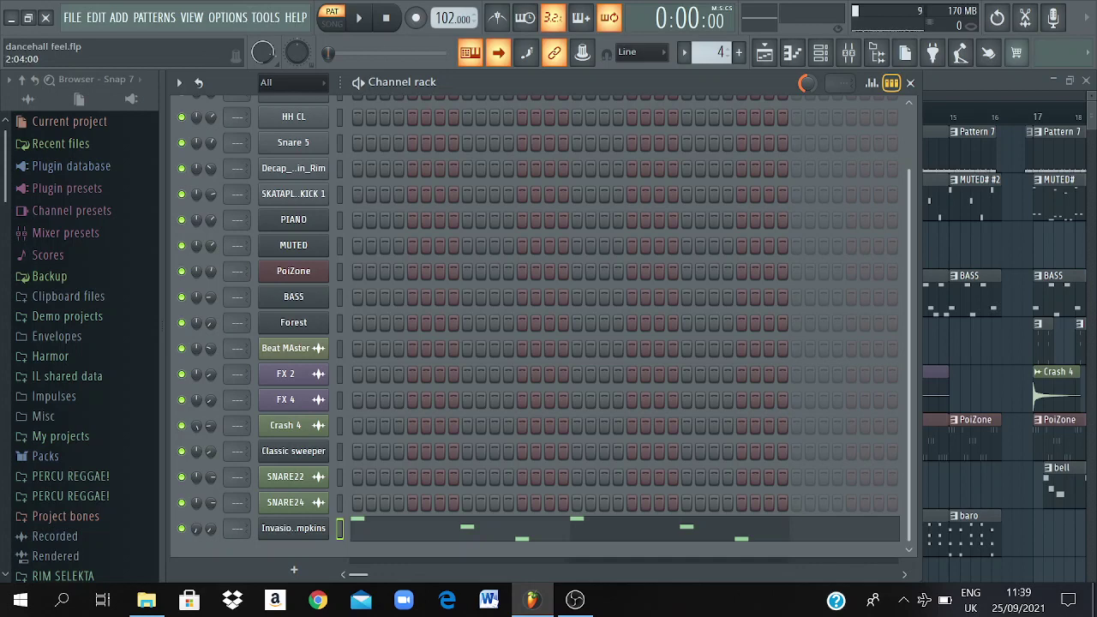
Switch to the PoiZone pattern and look over the PoiZone synth settings
left_click(683, 52)
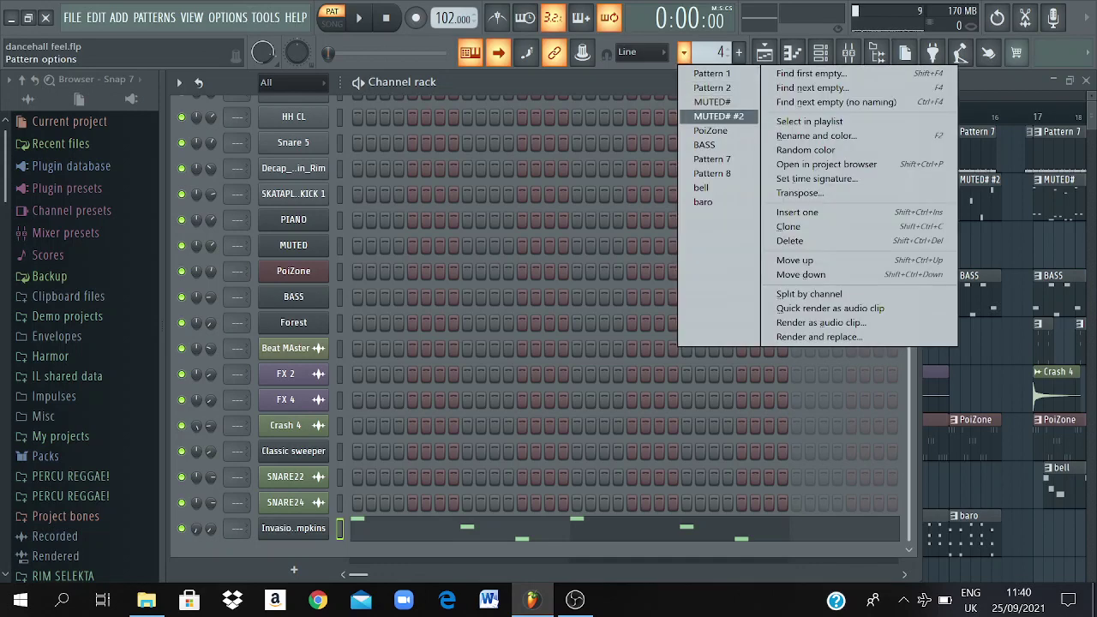
left_click(707, 130)
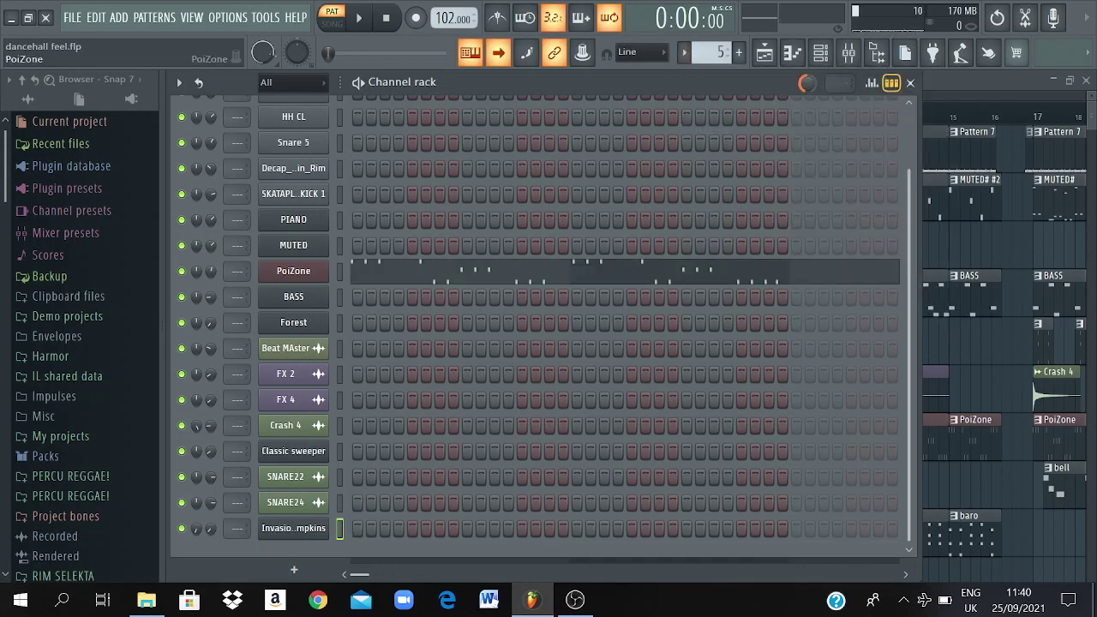
left_click(293, 271)
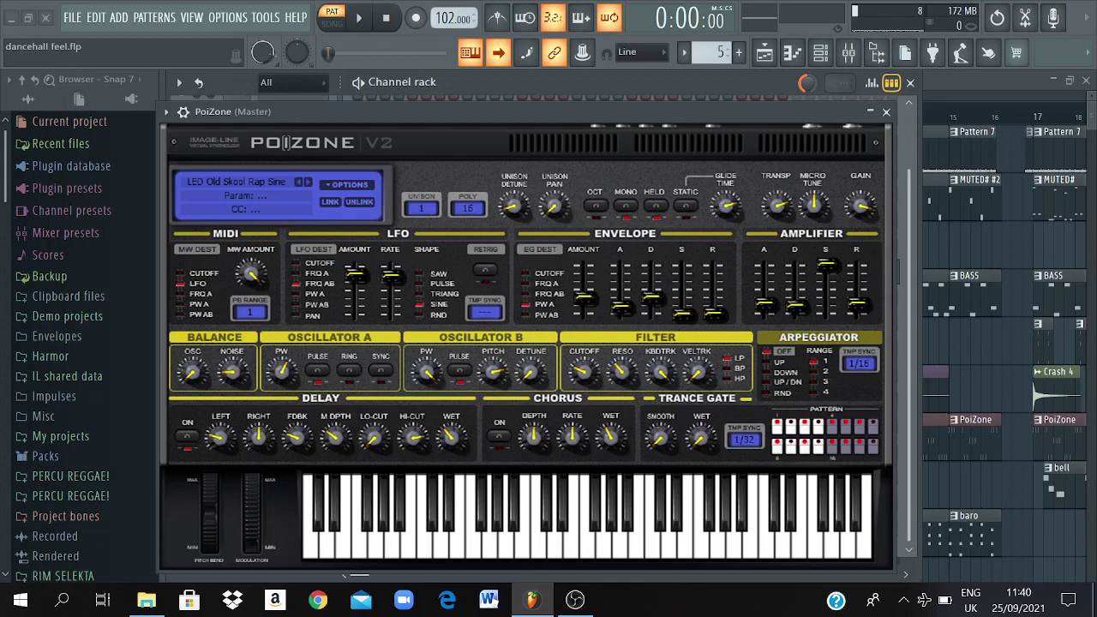
left_click(886, 112)
Play PoiZone's two-bar staccato riff and view its notes in the piano roll
key("space")
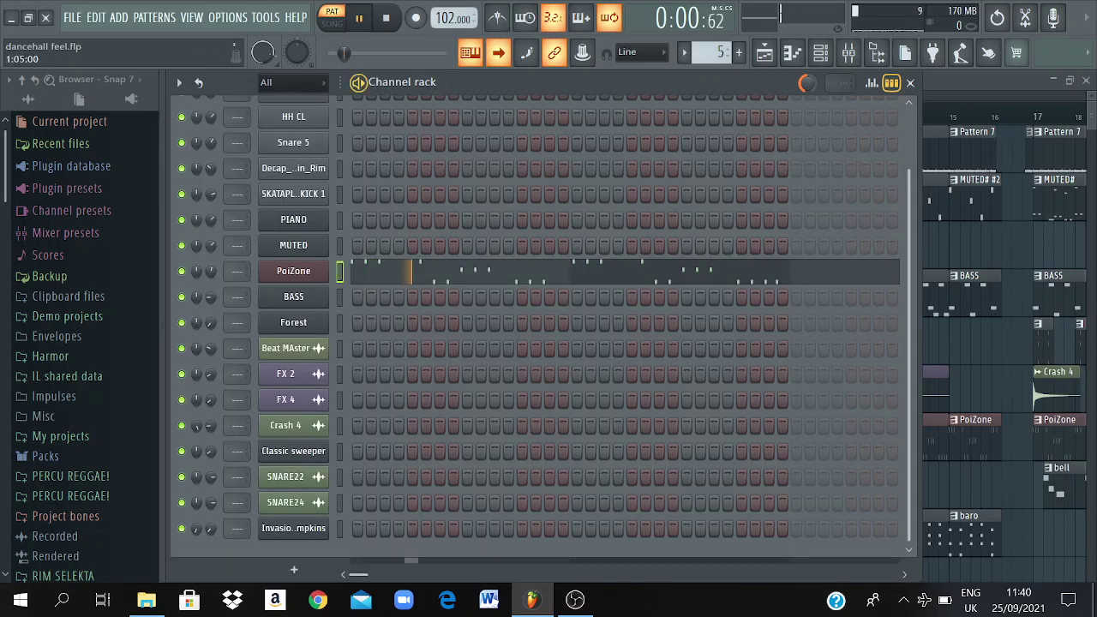
right_click(334, 264)
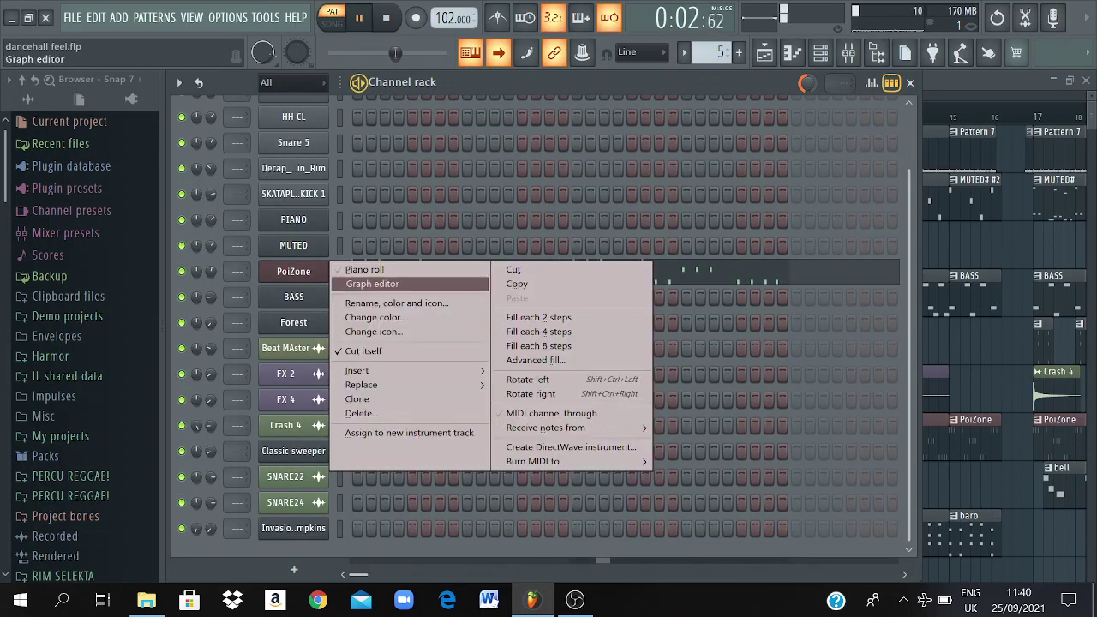
left_click(360, 271)
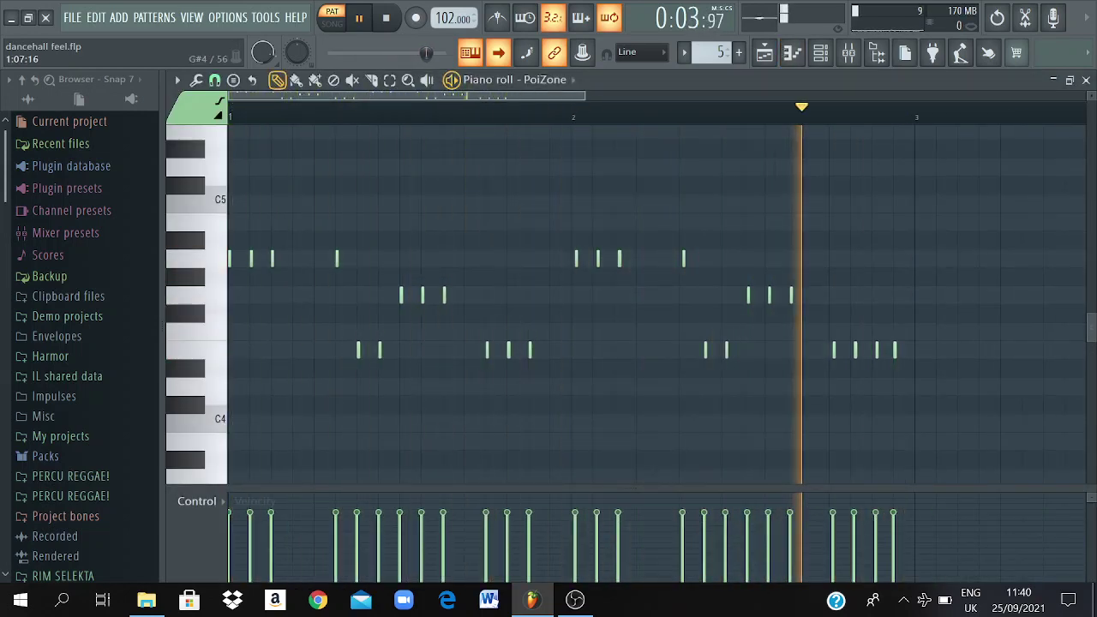
key("space")
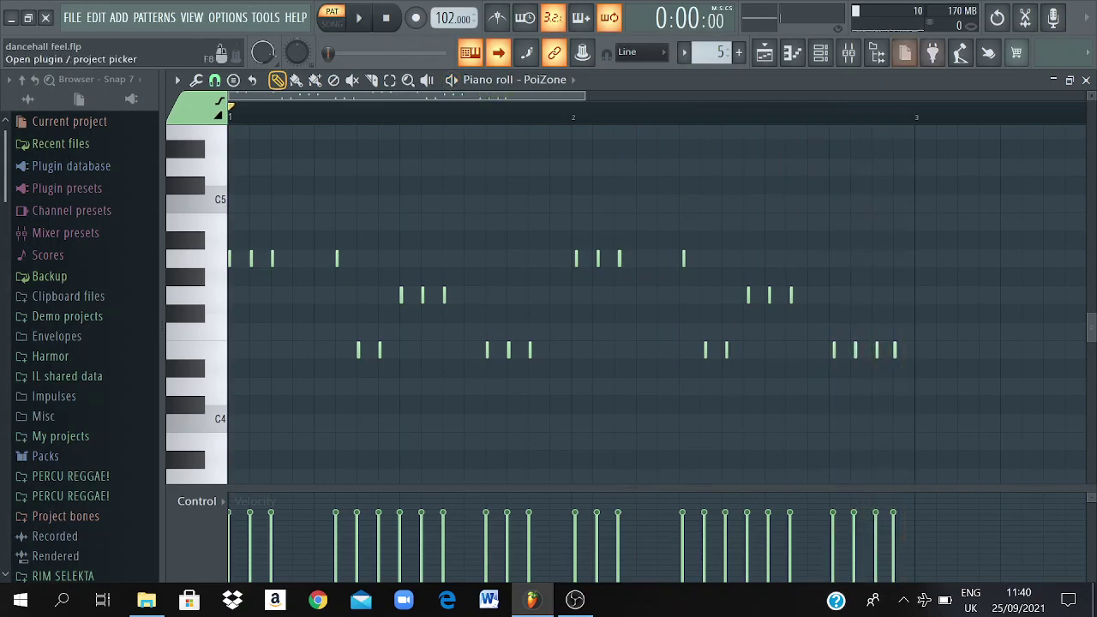
left_click(1086, 79)
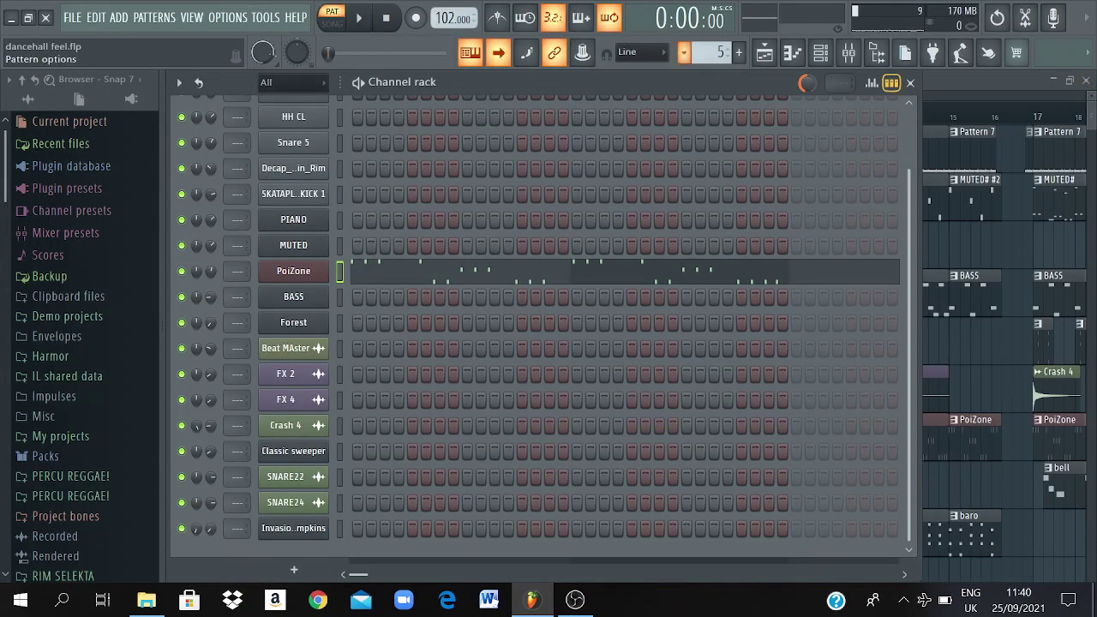
Switch to the BASS pattern and play its riff in the piano roll
left_click(683, 52)
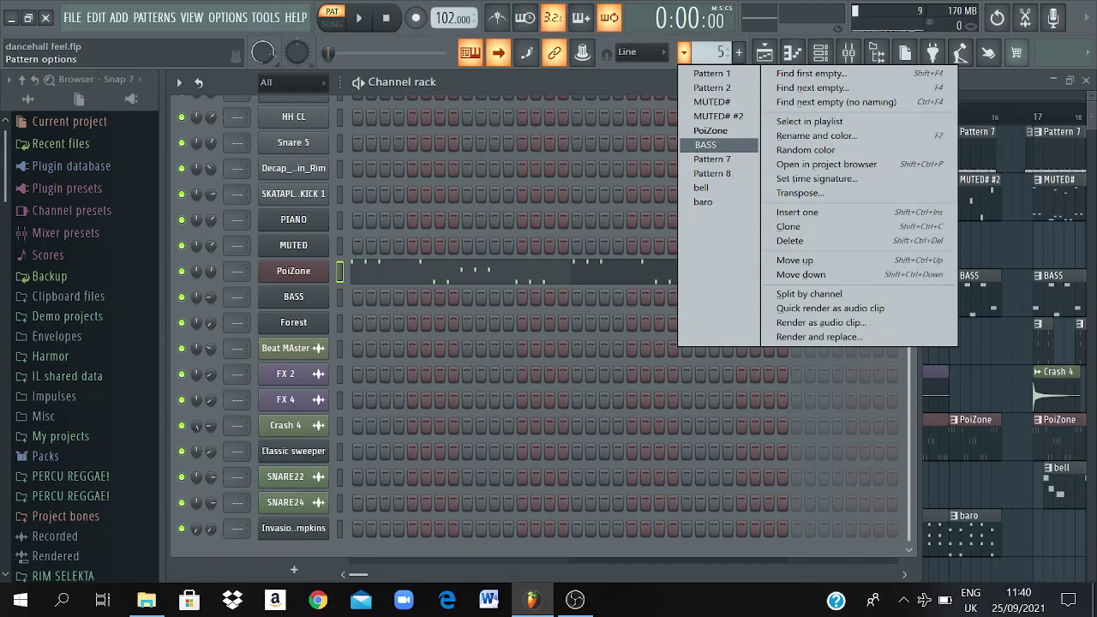
key("Return")
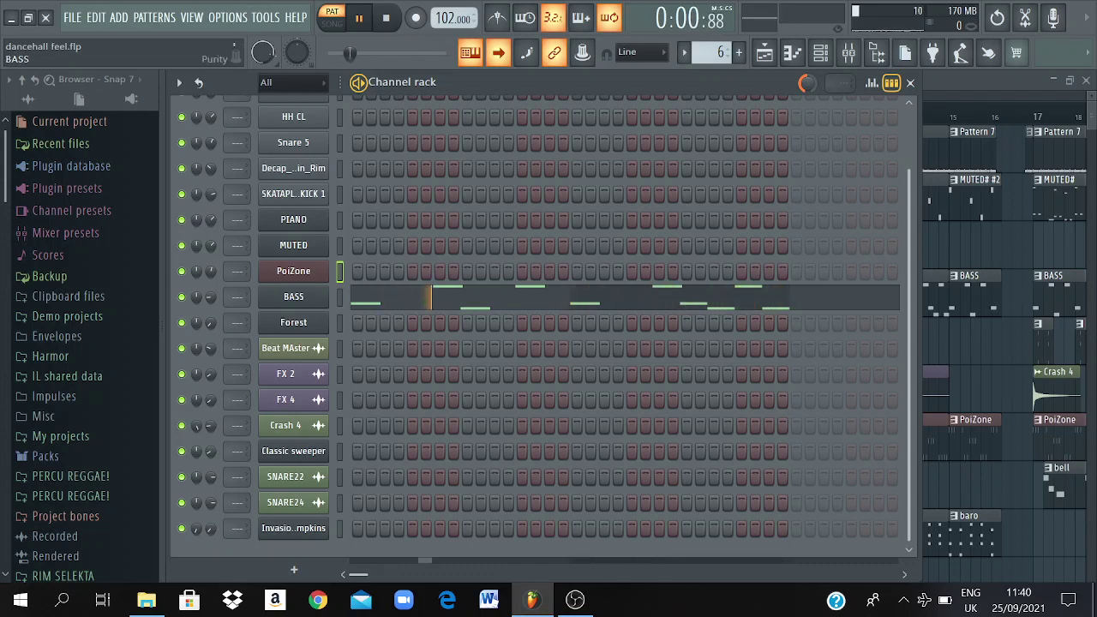
key("space")
right_click(325, 291)
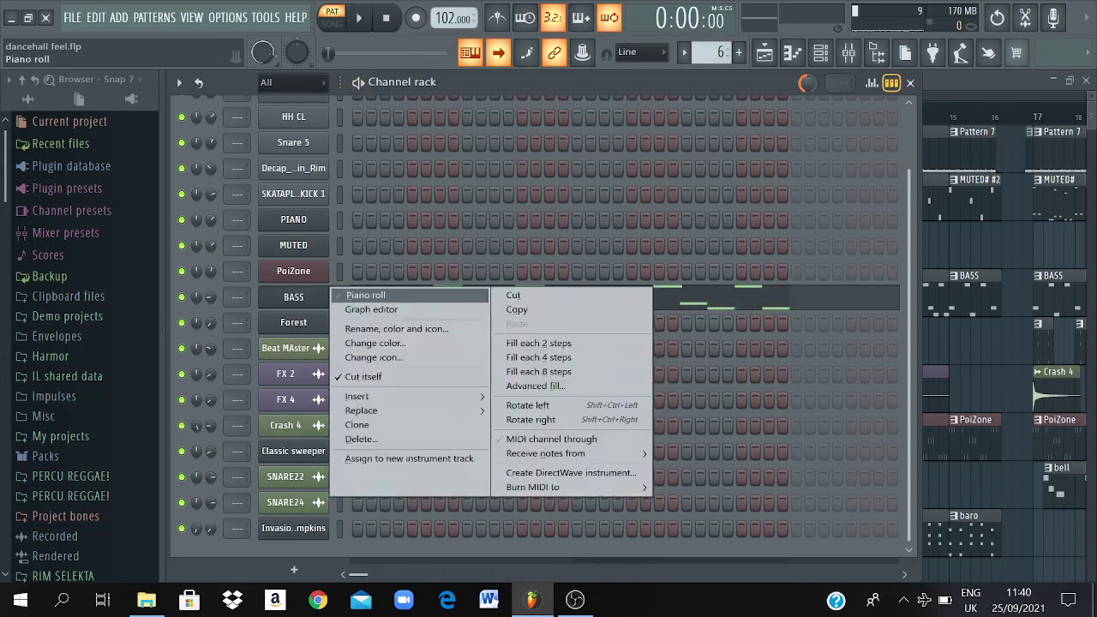
left_click(359, 292)
key("space")
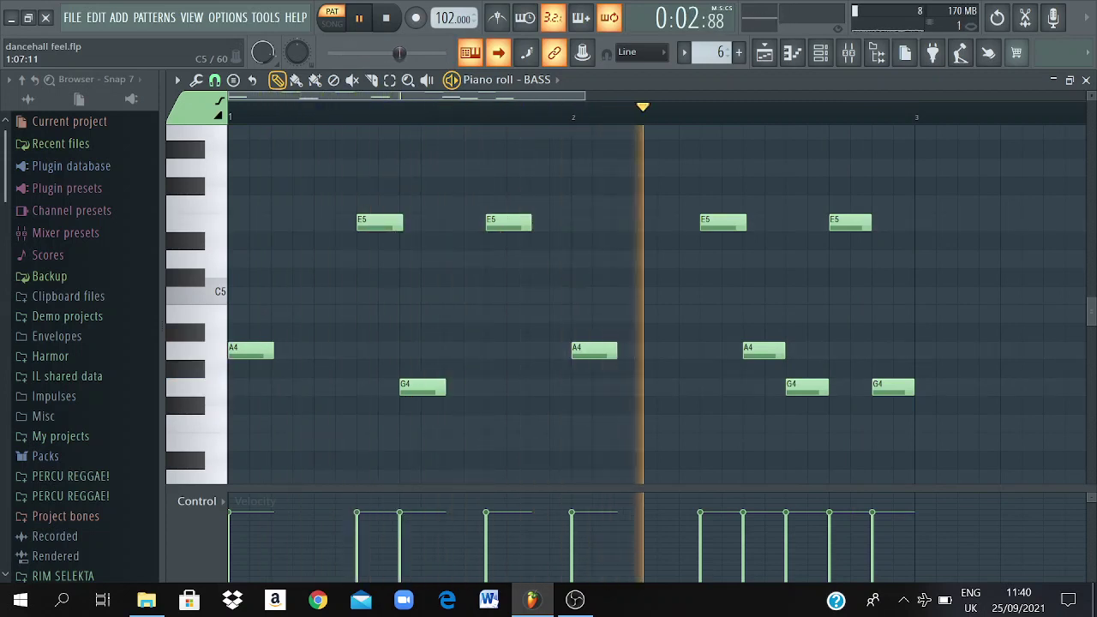
key("space")
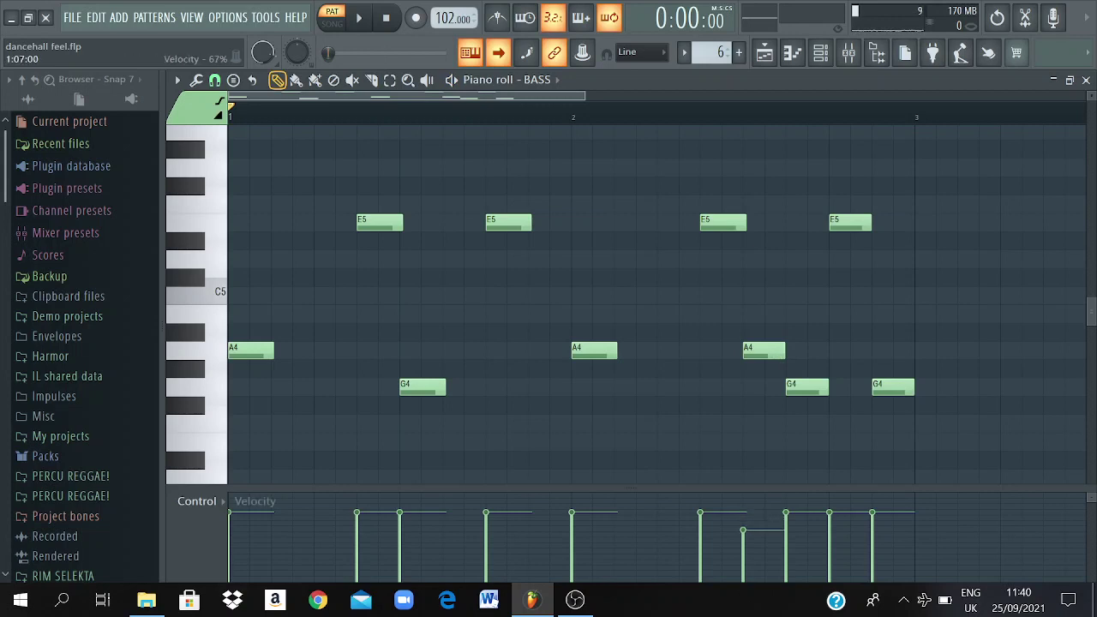
Lower the E5 bass note velocity to about 55%, replay, and close the piano roll
left_click(357, 533)
key("space")
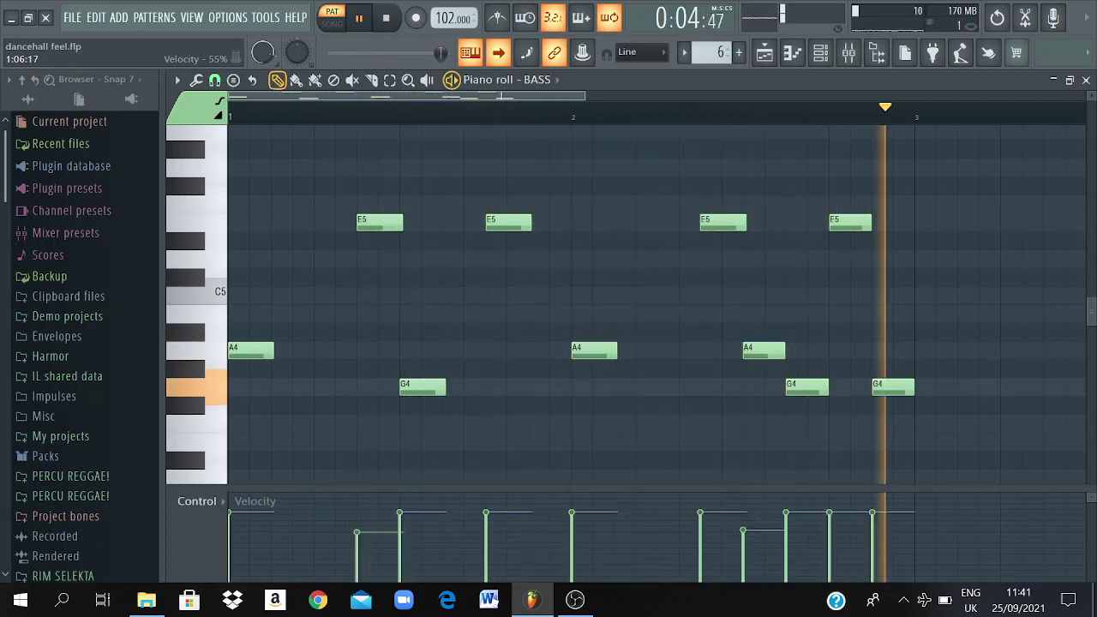
key("space")
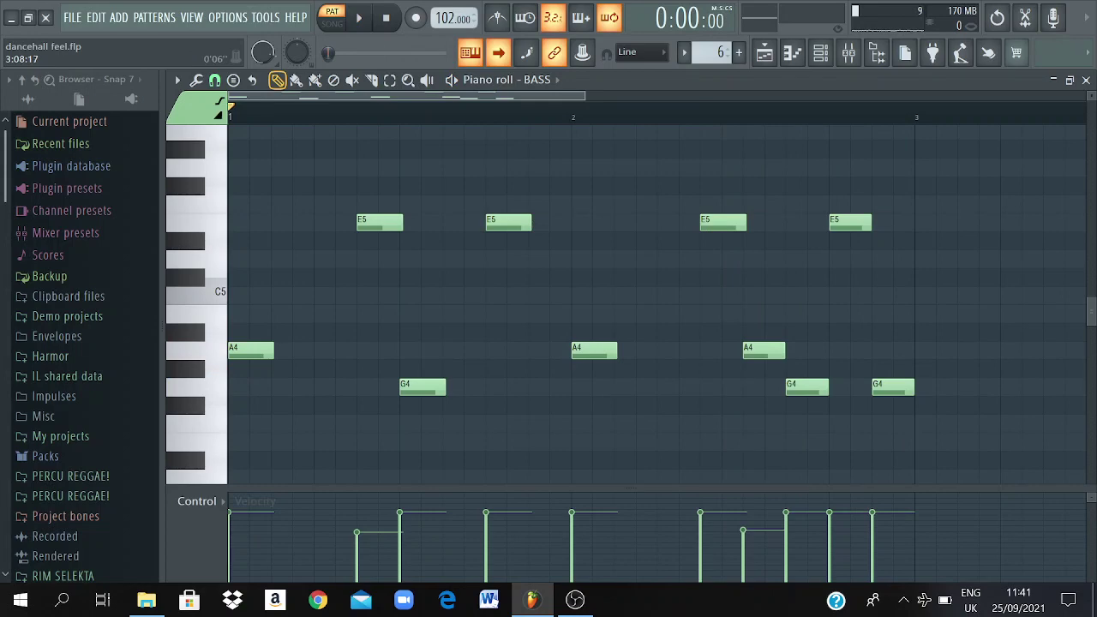
key("F7")
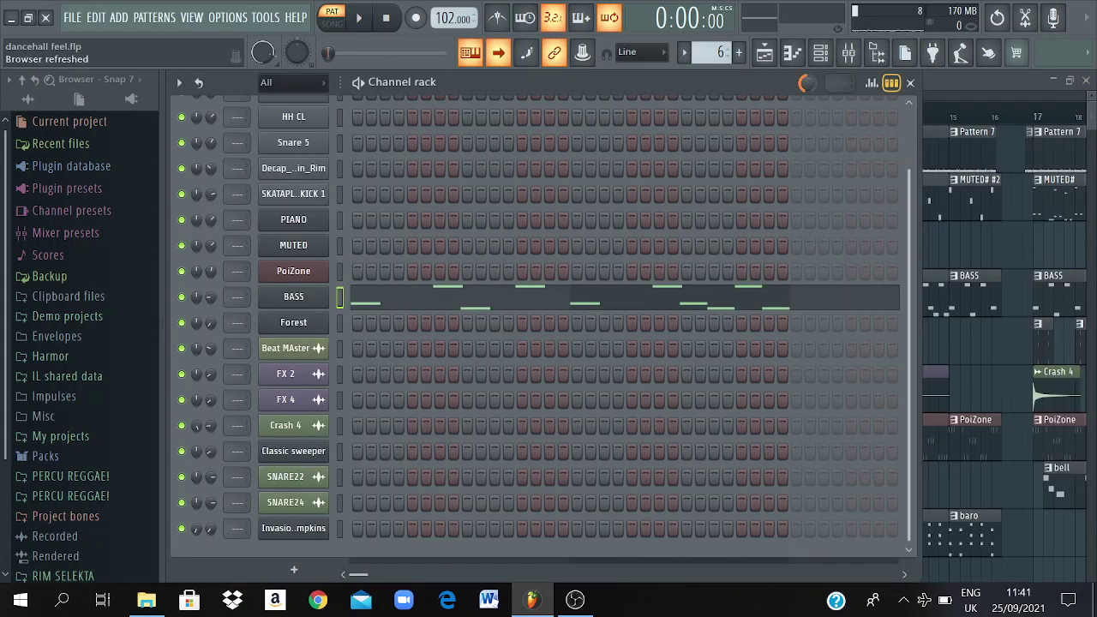
Switch the current pattern to Pattern 8 with its hi-hat, chant, rim and kick steps
scroll(548, 326, "up", 2)
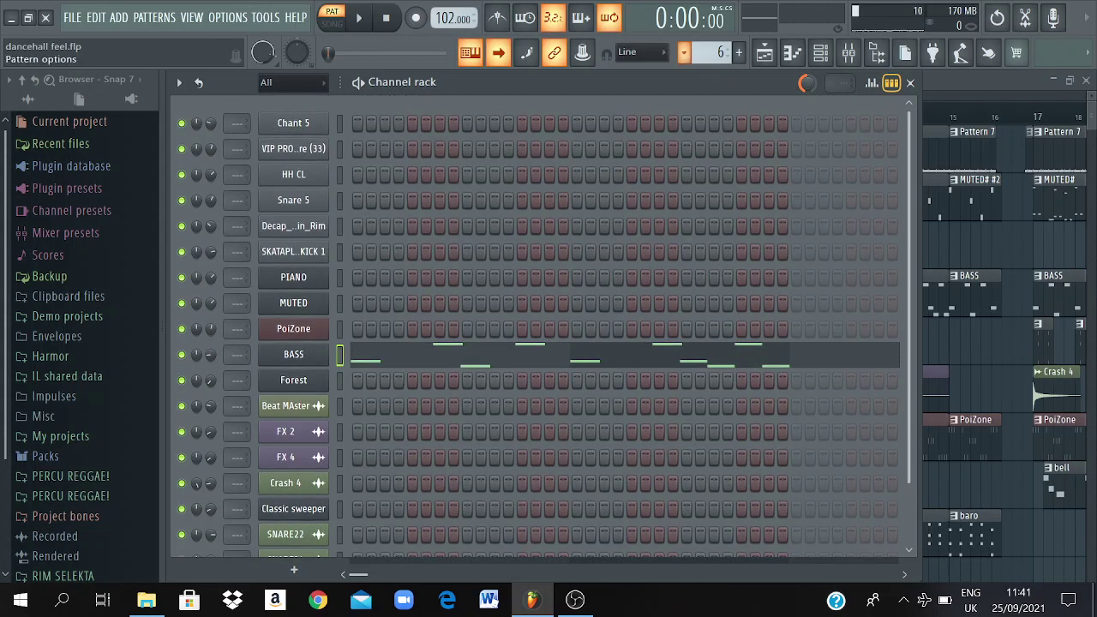
left_click(683, 52)
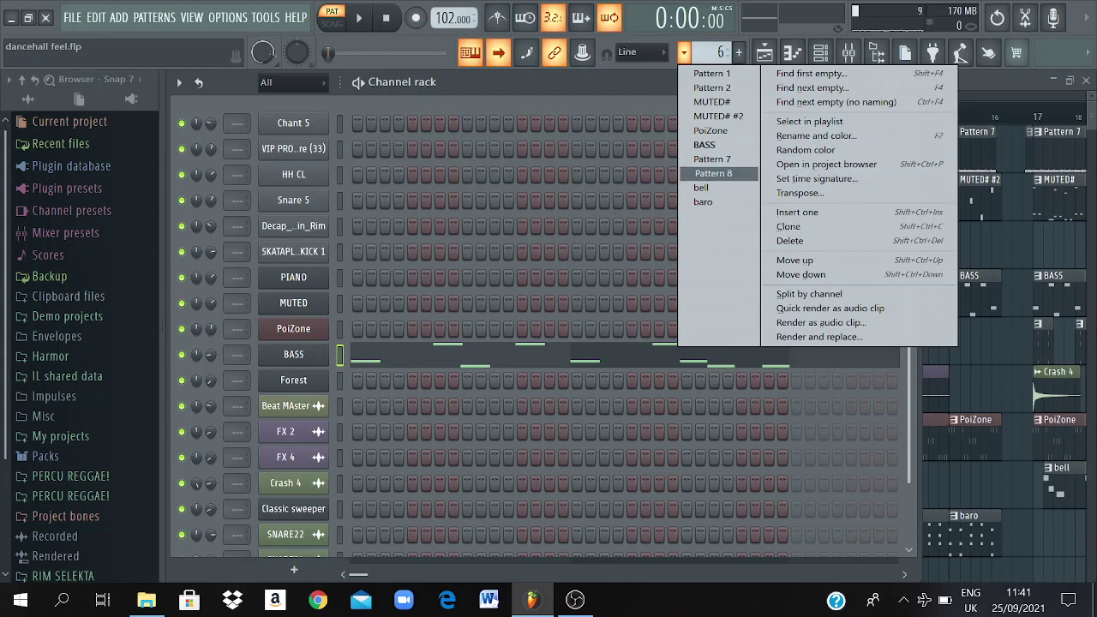
left_click(713, 173)
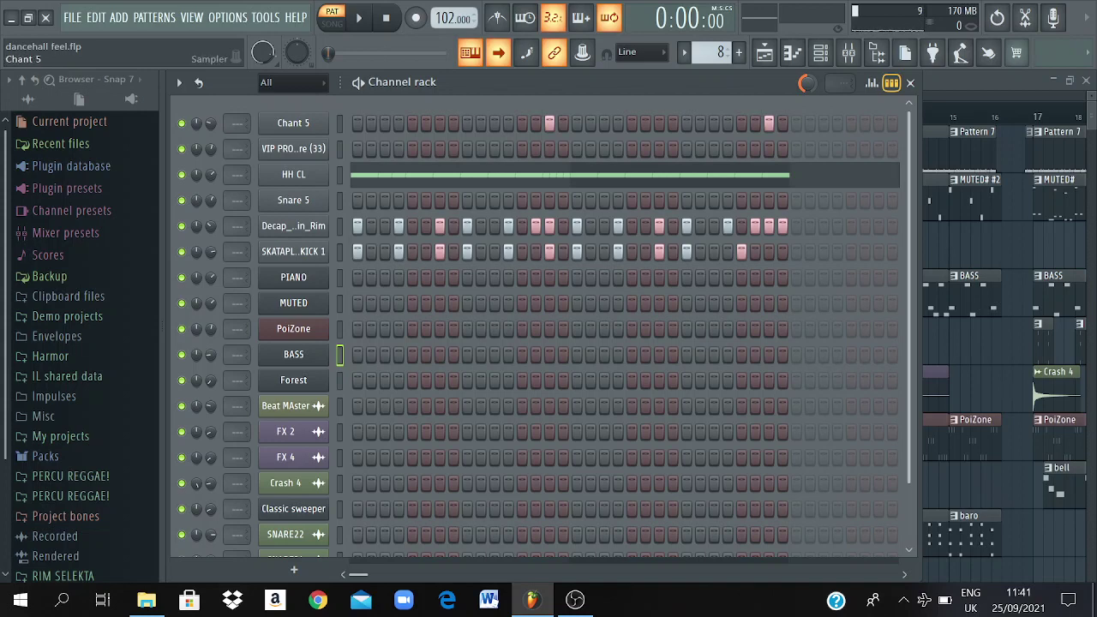
key("space")
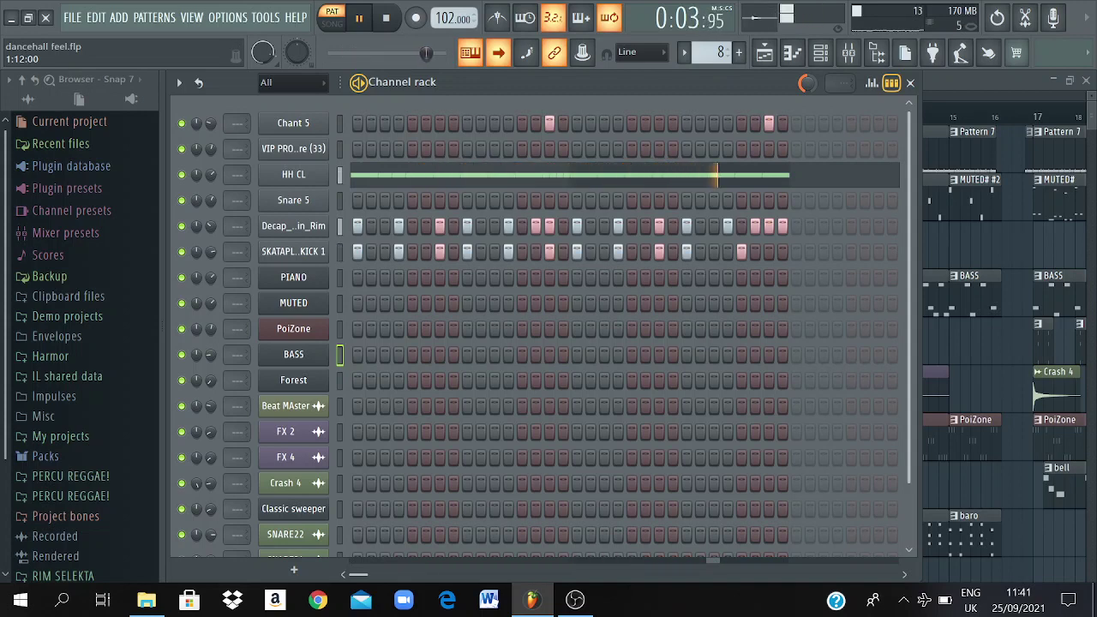
key("space")
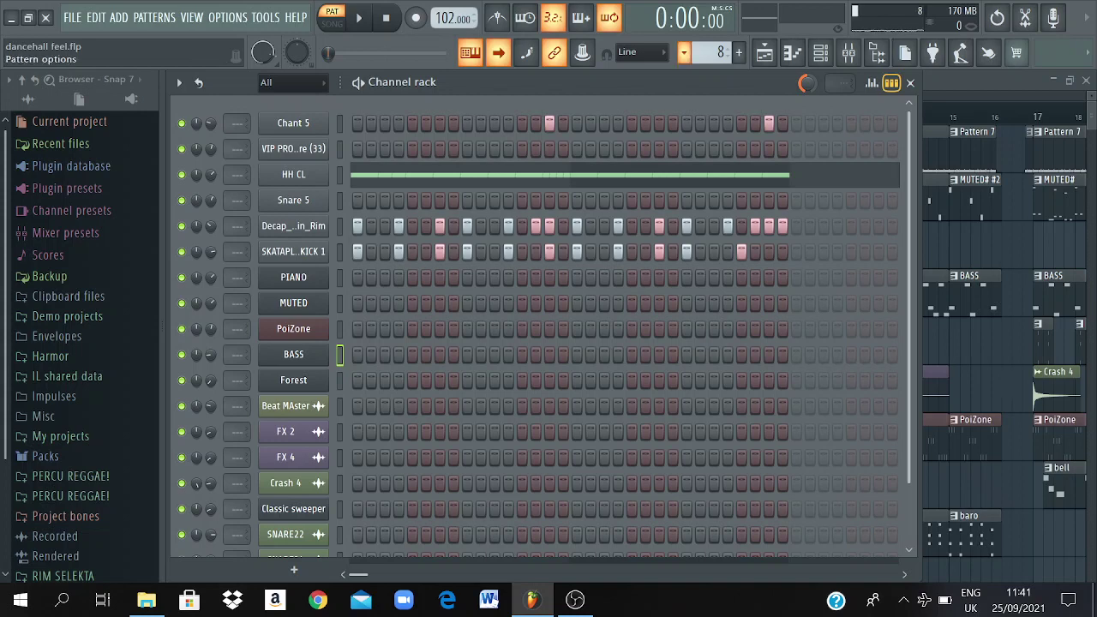
left_click(684, 52)
Switch to Pattern 7, inspect the Ganja_Snare (33), Snare 5 and Decap_Cominin_Rim samples, and audition it
left_click(712, 159)
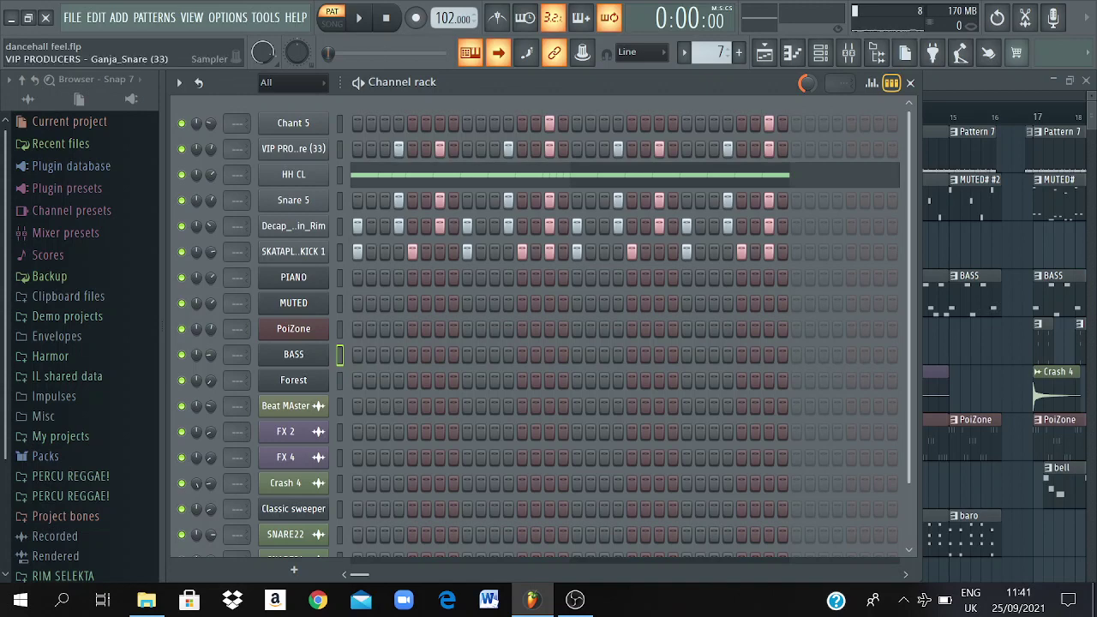
left_click(293, 148)
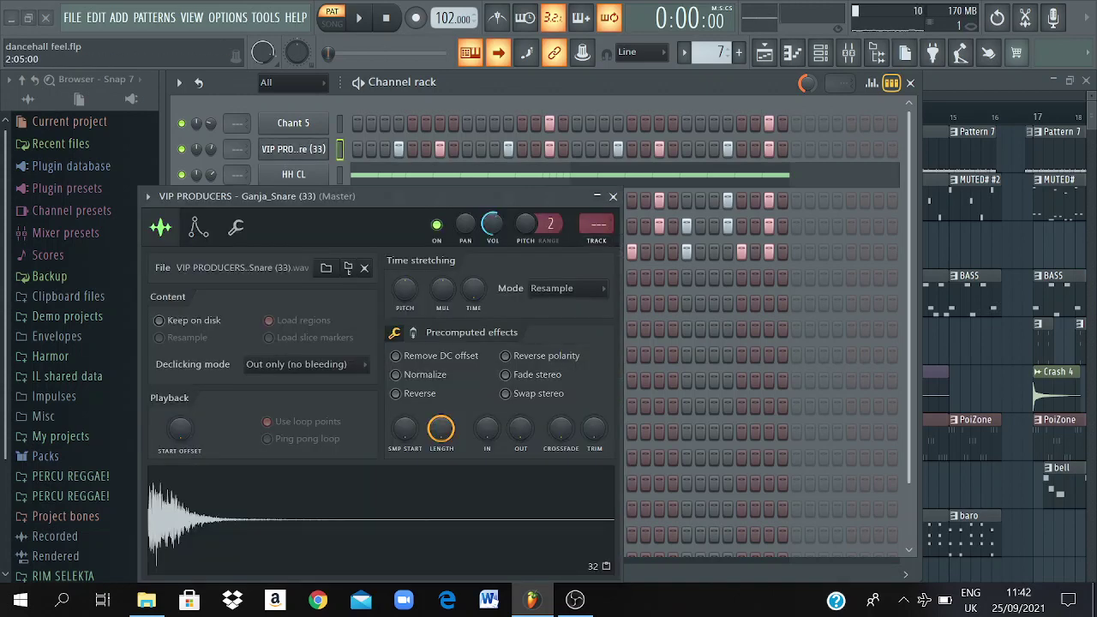
left_click(613, 196)
left_click(293, 199)
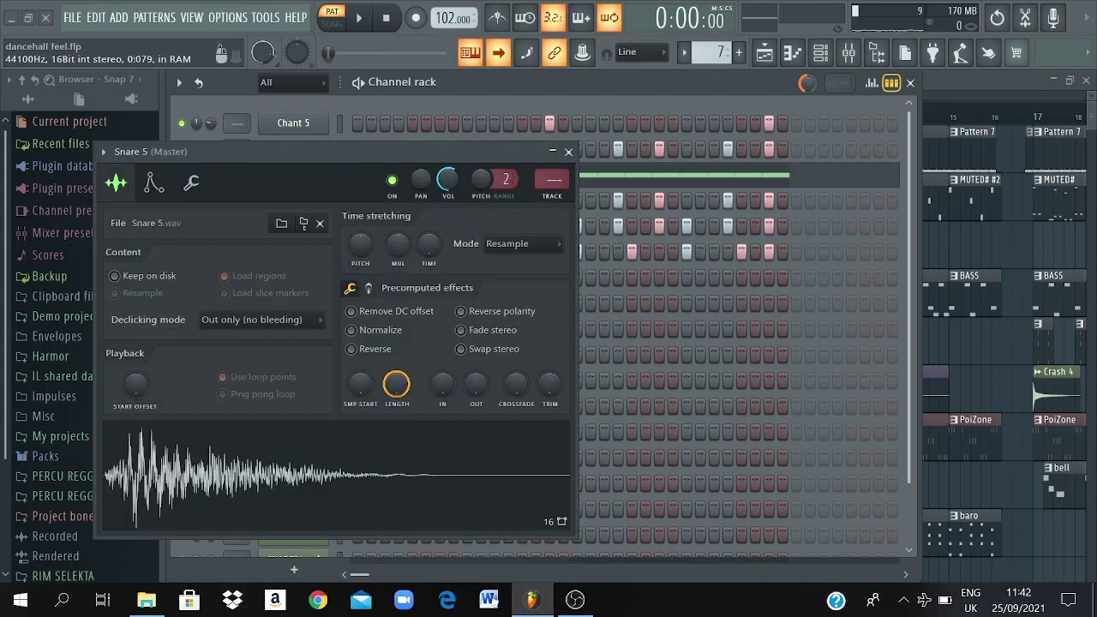
left_click(568, 151)
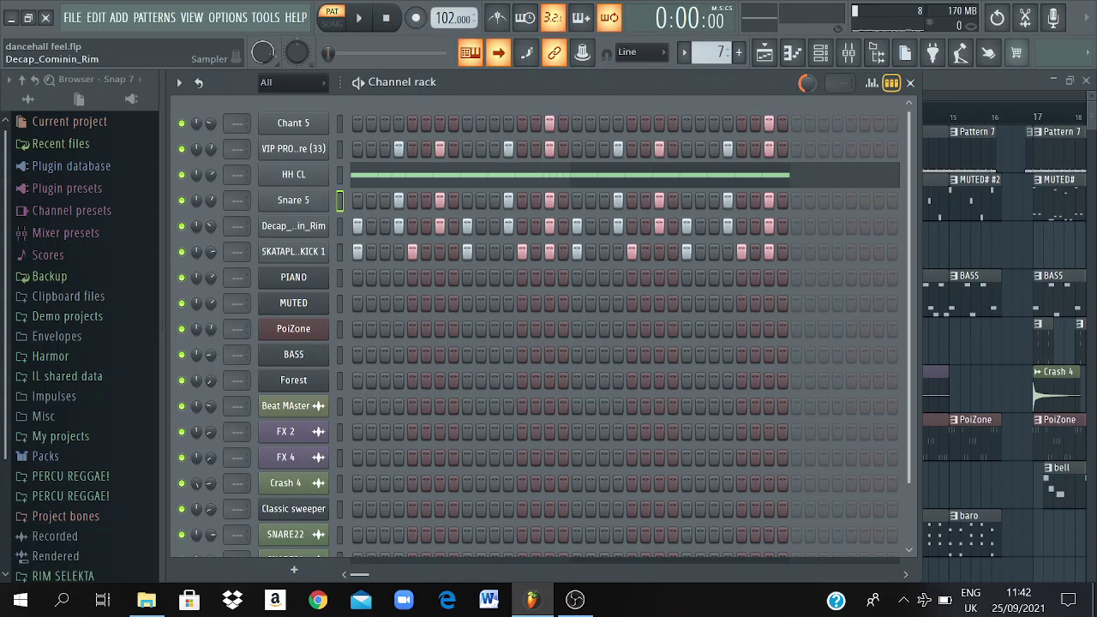
left_click(293, 225)
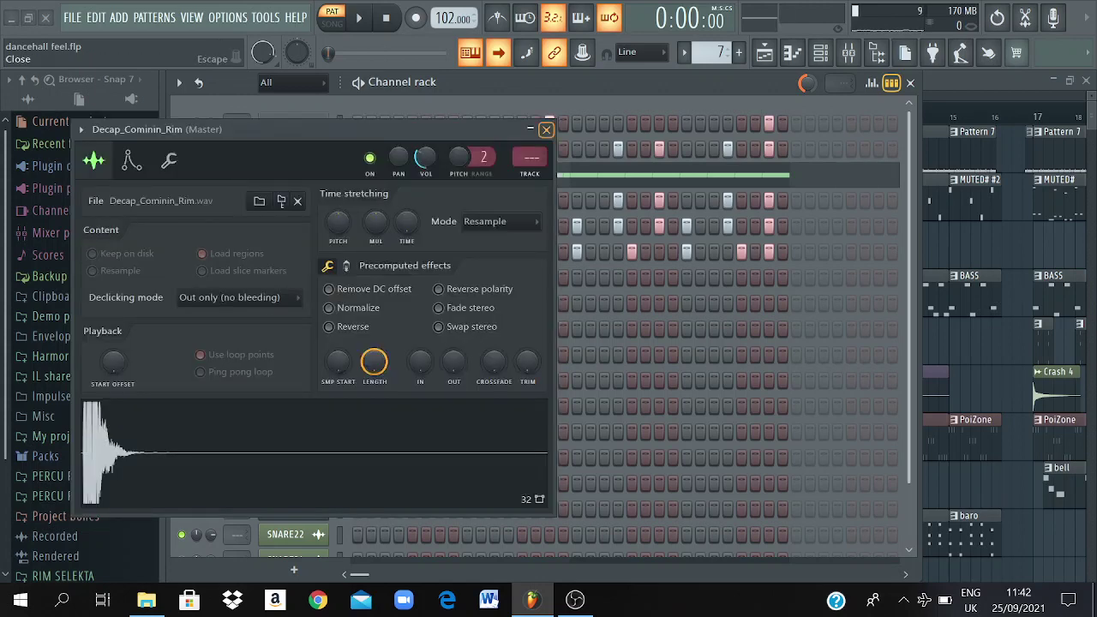
left_click(545, 130)
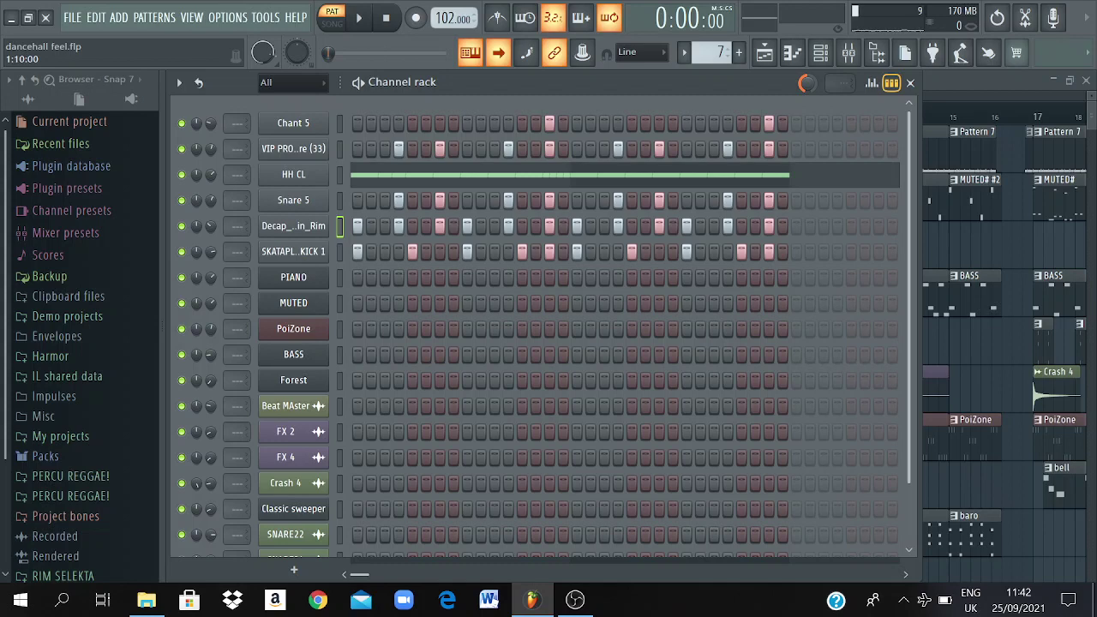
key("space")
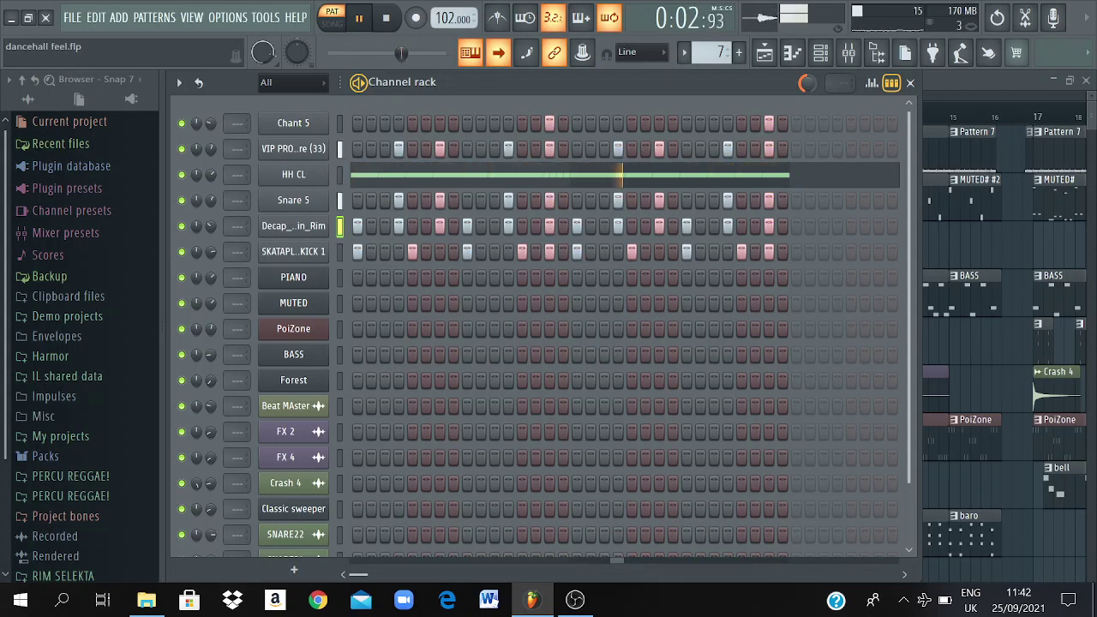
key("space")
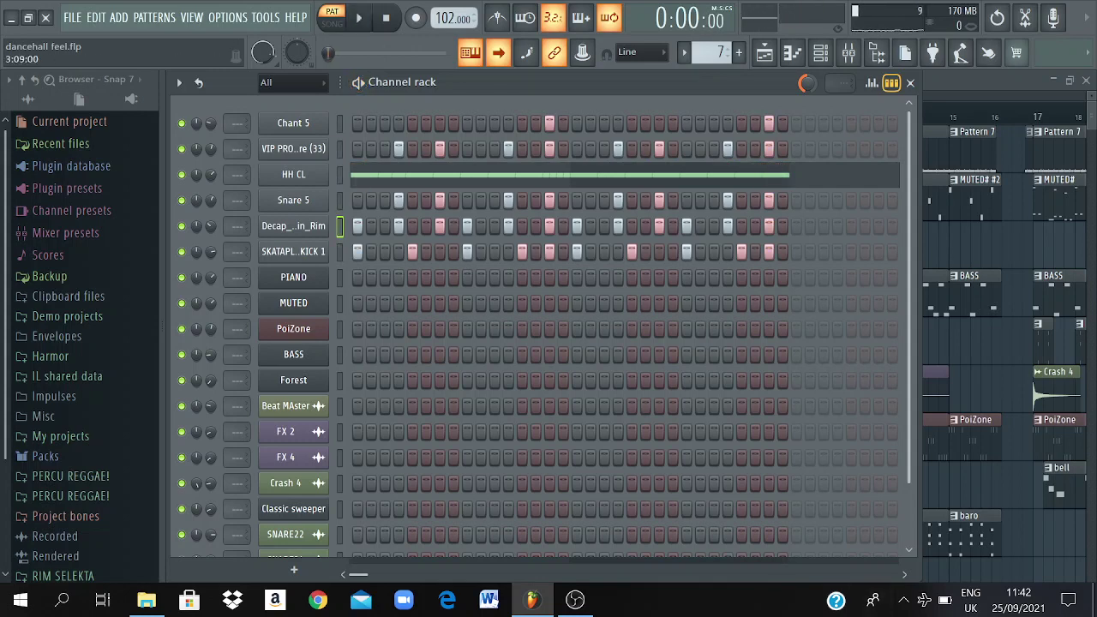
Inspect the FX 2, FX 4, SNARE22 and SNARE24 sample settings
scroll(544, 325, "down", 2)
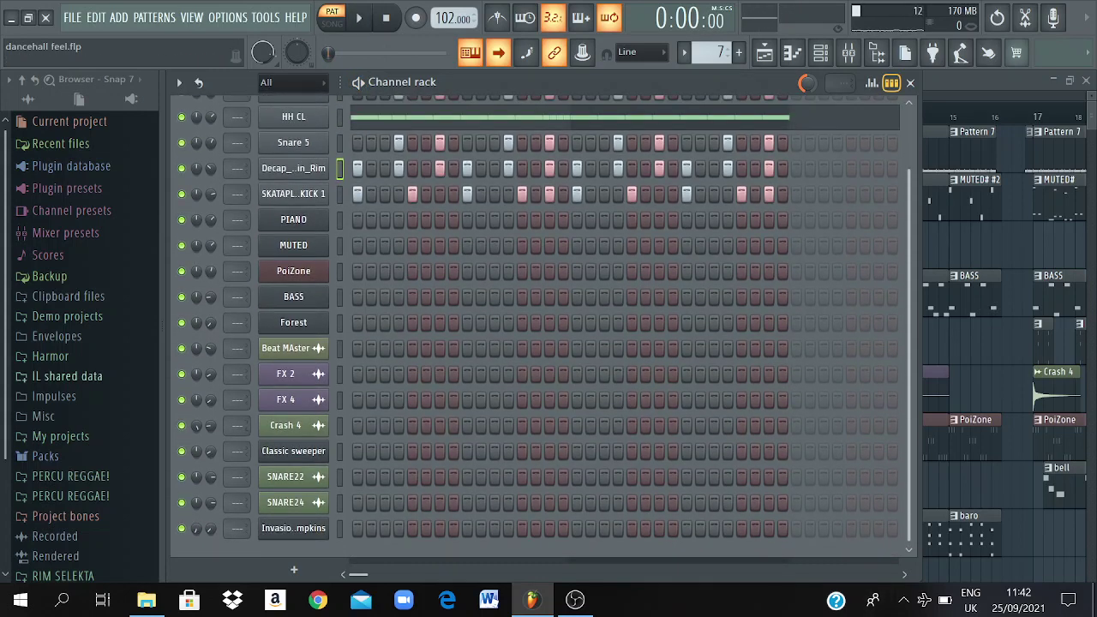
left_click(286, 374)
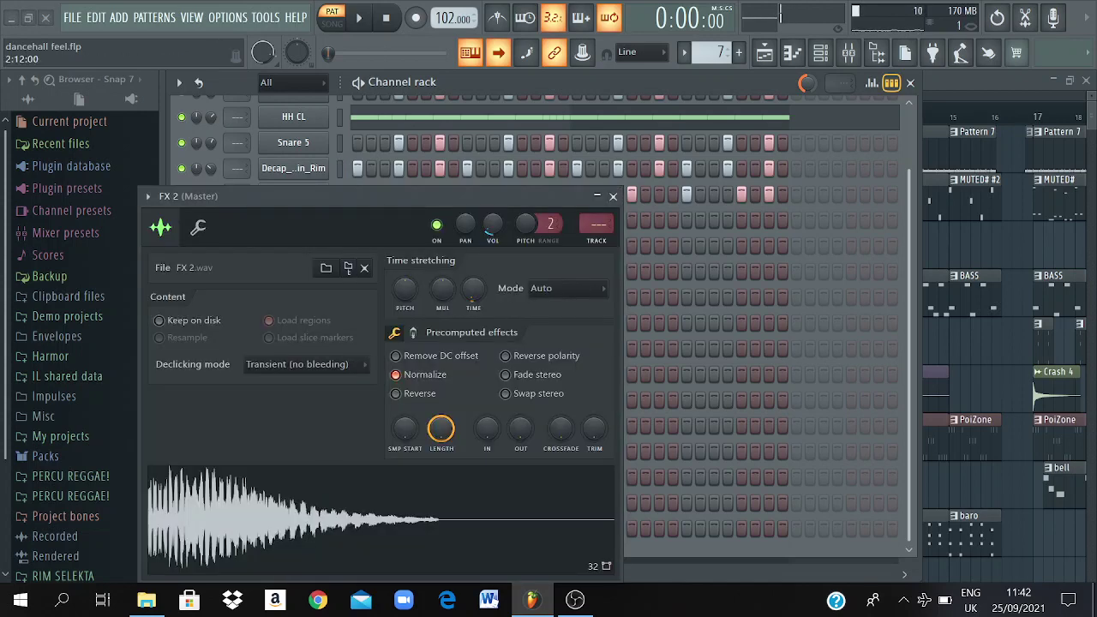
left_click(613, 196)
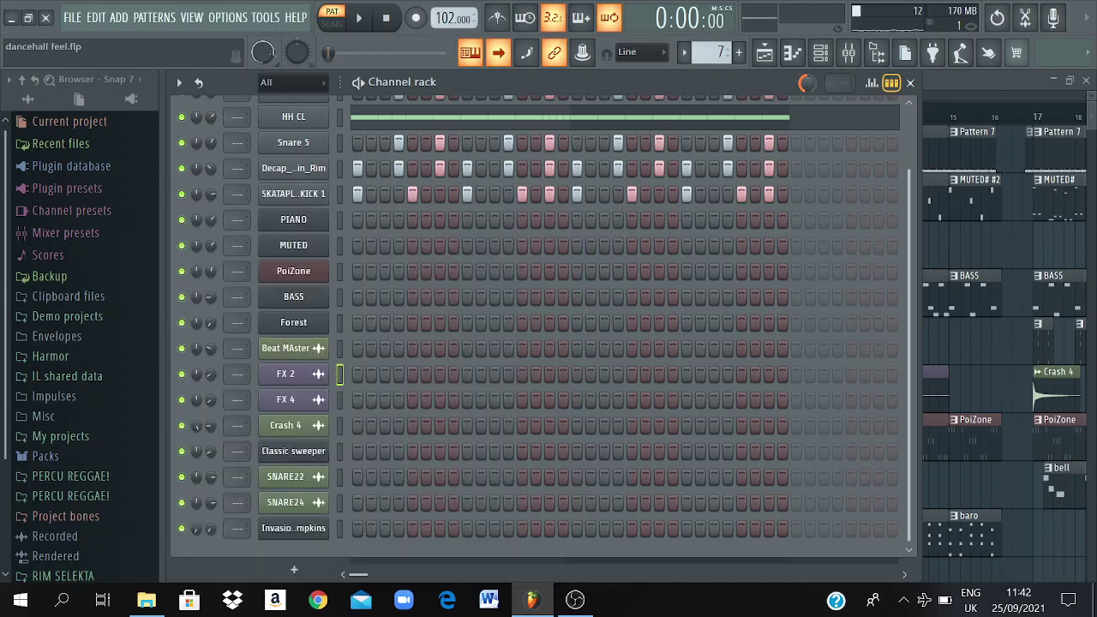
left_click(286, 400)
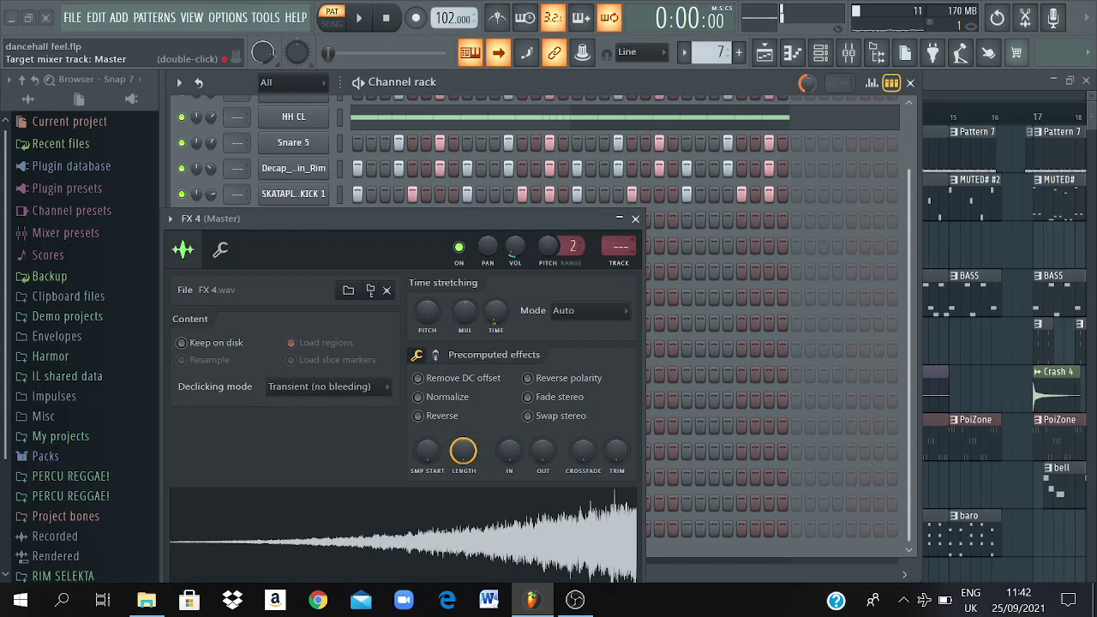
left_click(635, 218)
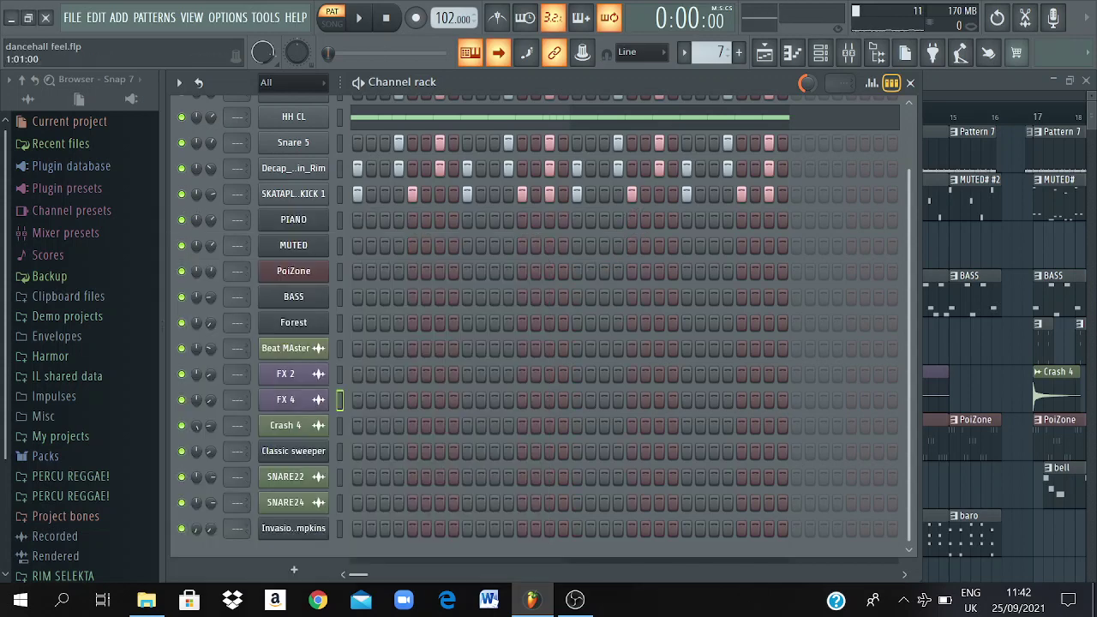
left_click(285, 477)
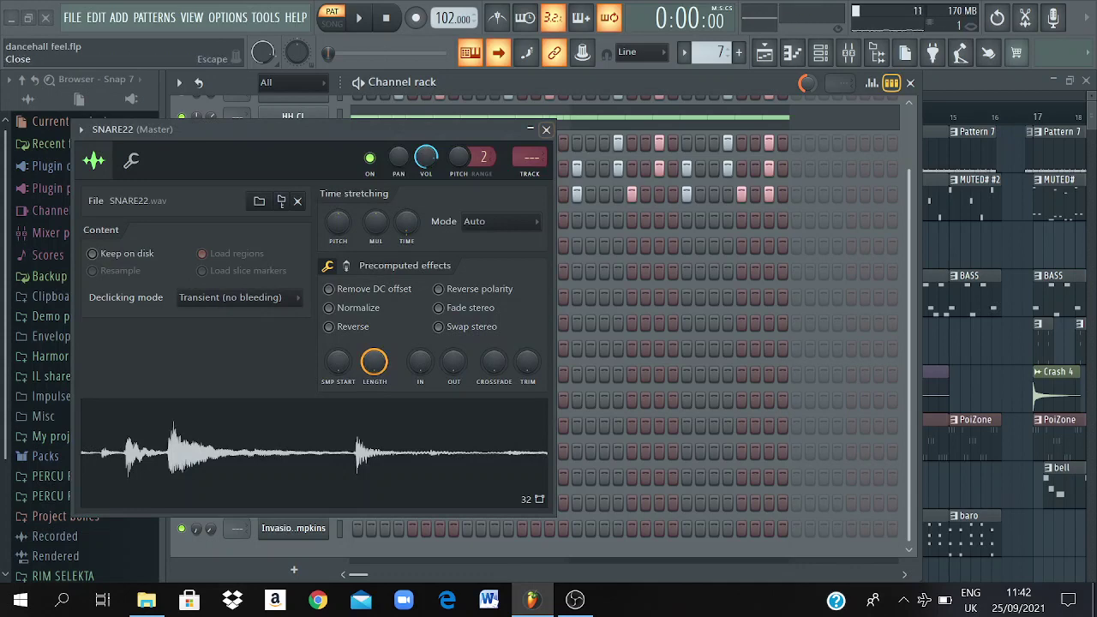
left_click(546, 130)
left_click(286, 502)
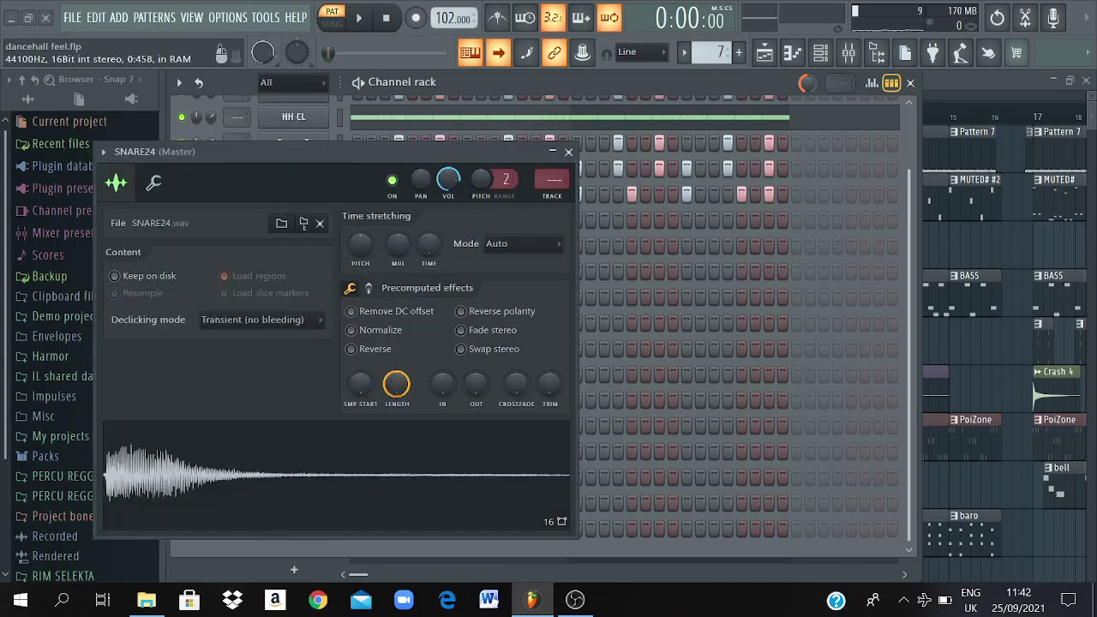
left_click(568, 152)
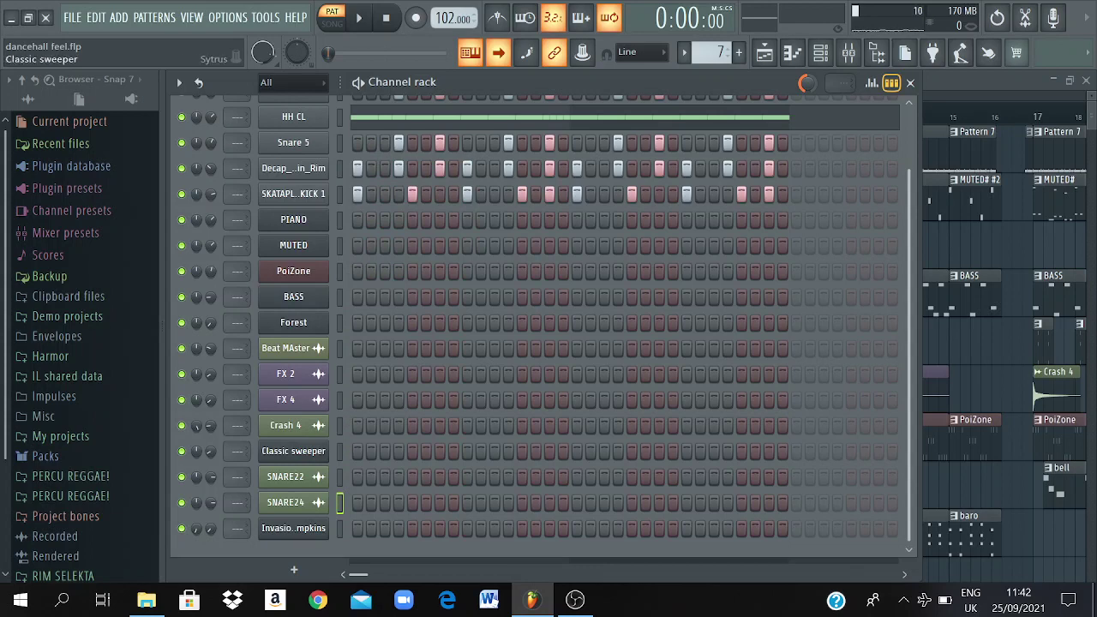
Inspect the Crash 4, Classic sweeper and Beat MAster settings, then hide the channel rack
left_click(286, 425)
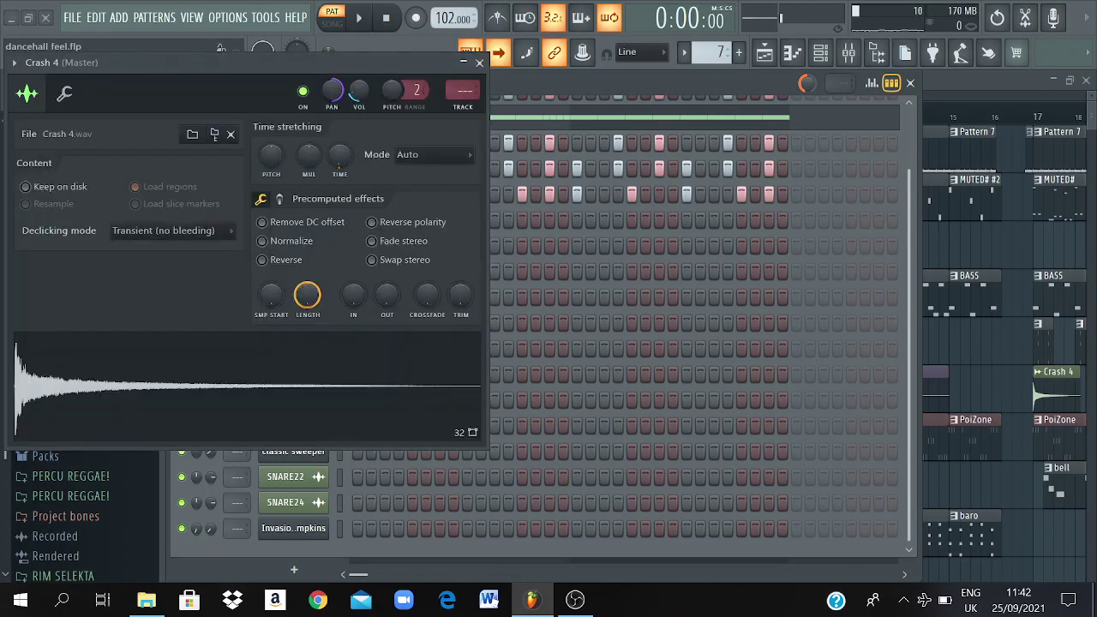
left_click(479, 63)
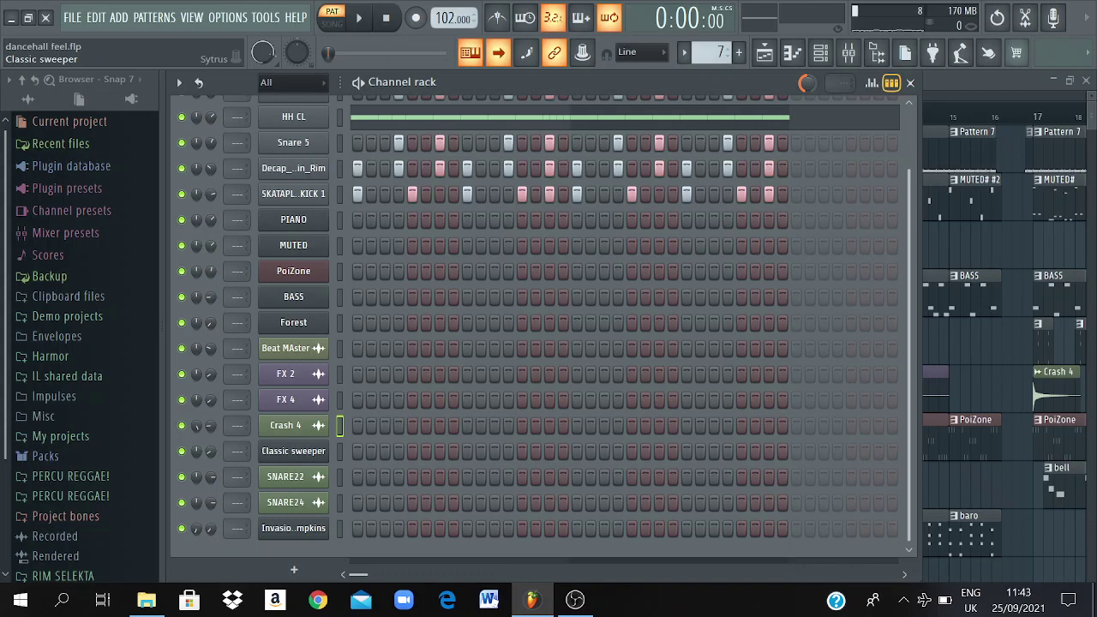
left_click(293, 451)
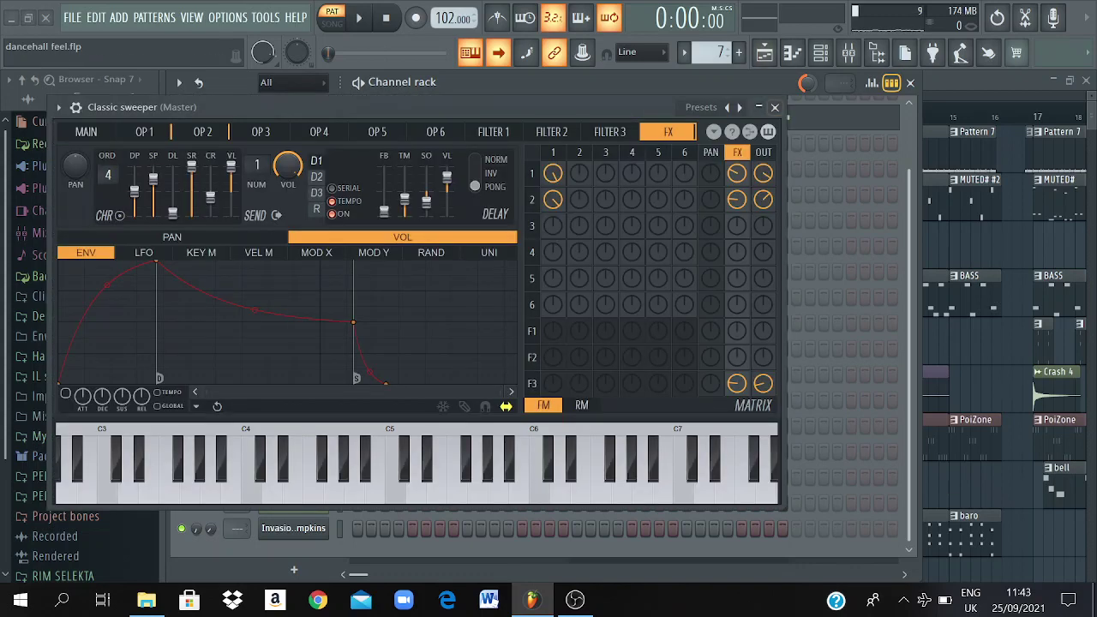
left_click(774, 107)
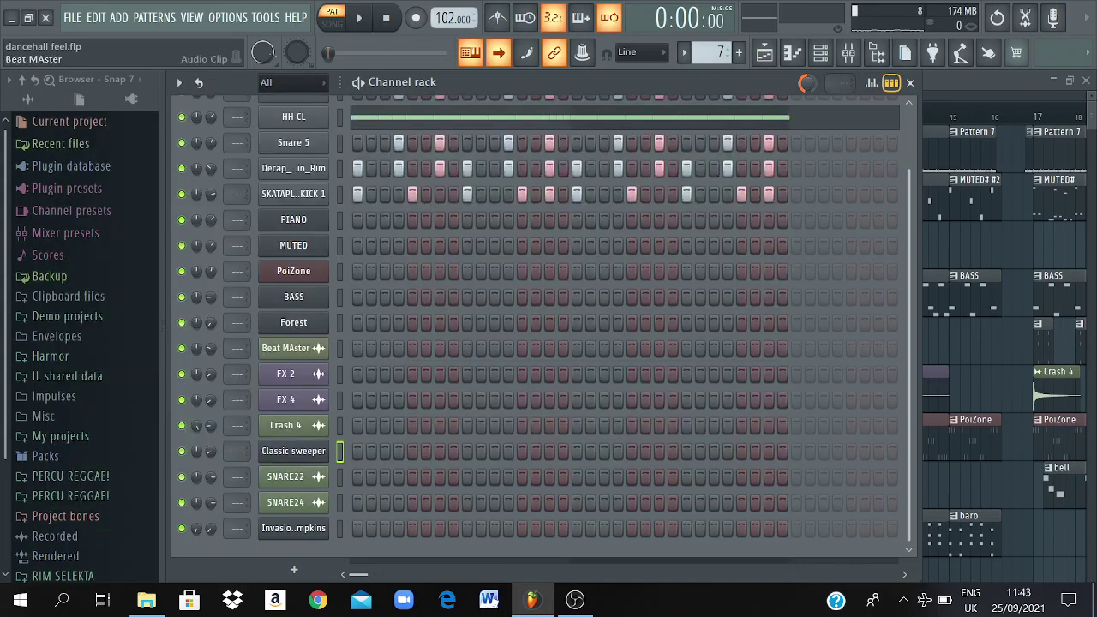
left_click(285, 348)
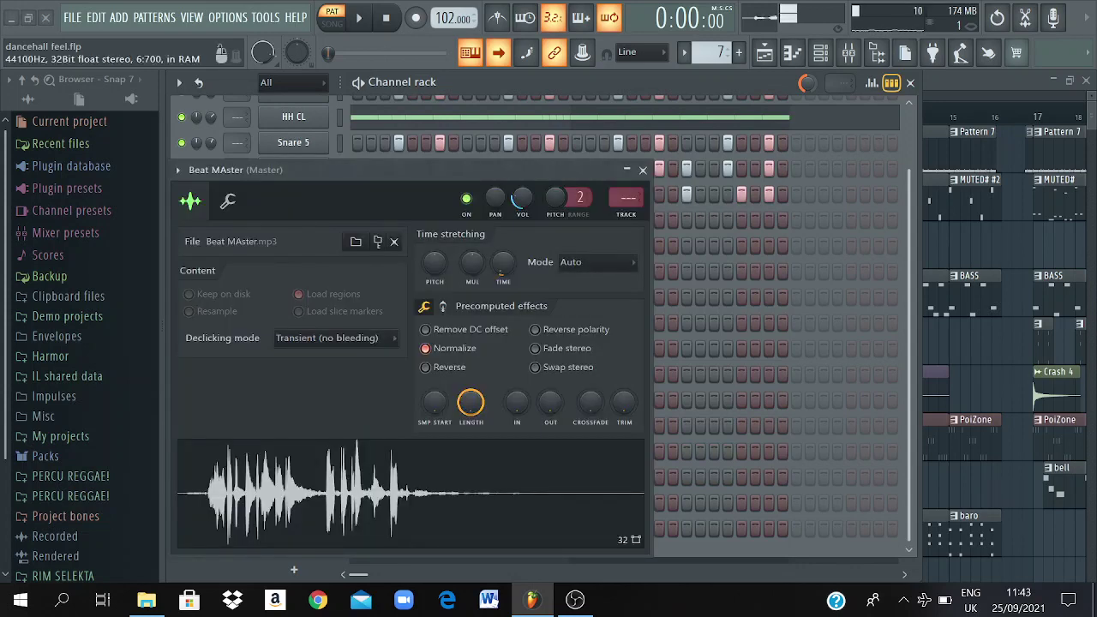
left_click(643, 170)
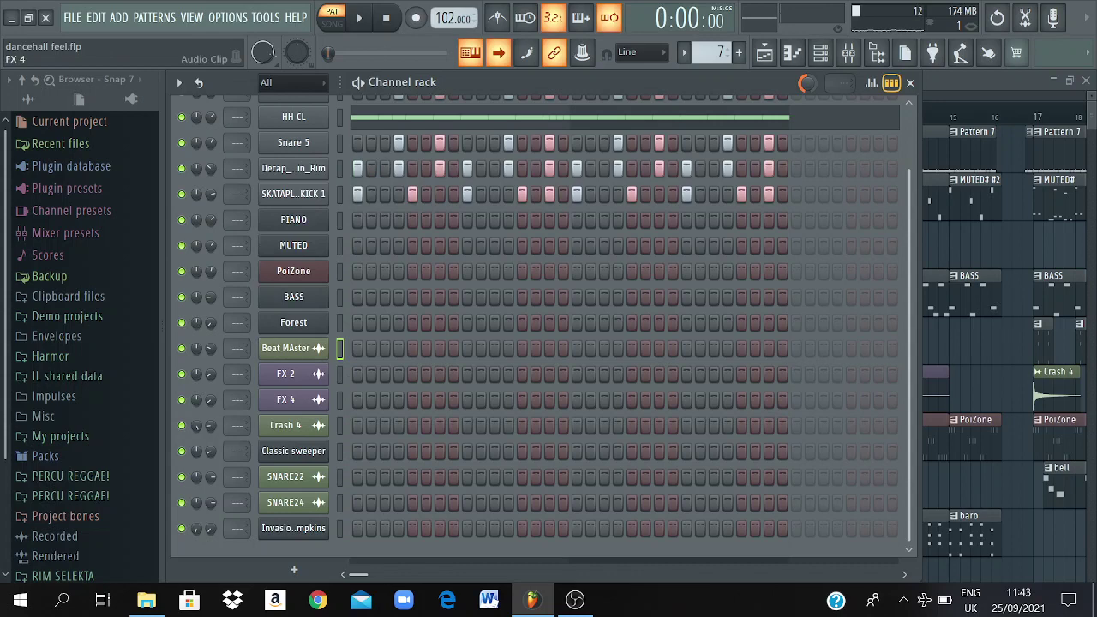
left_click(285, 348)
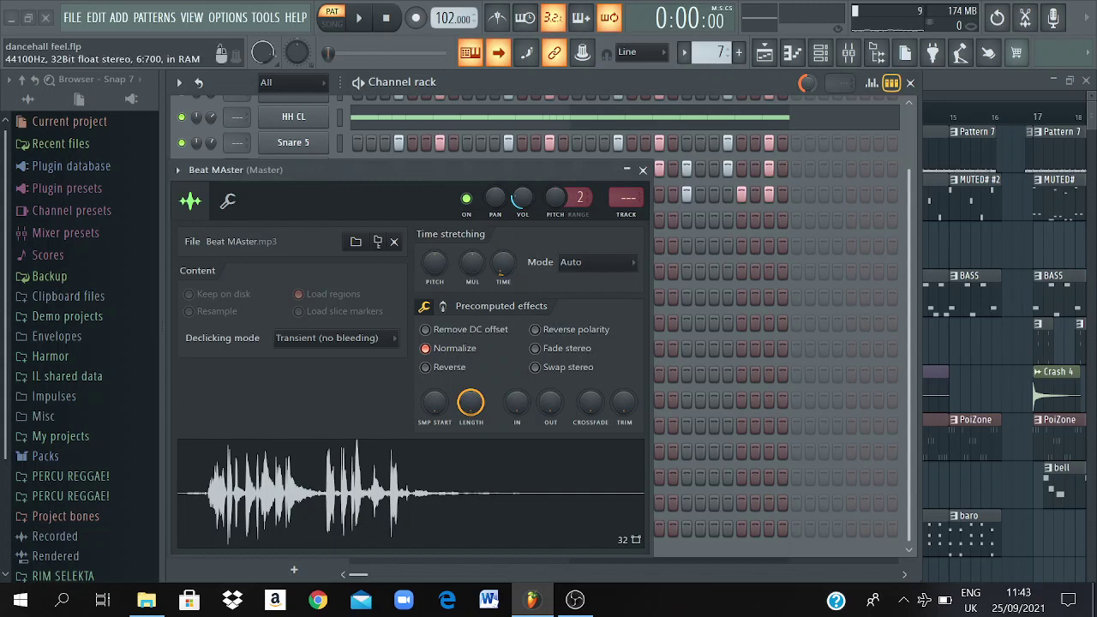
key("Escape")
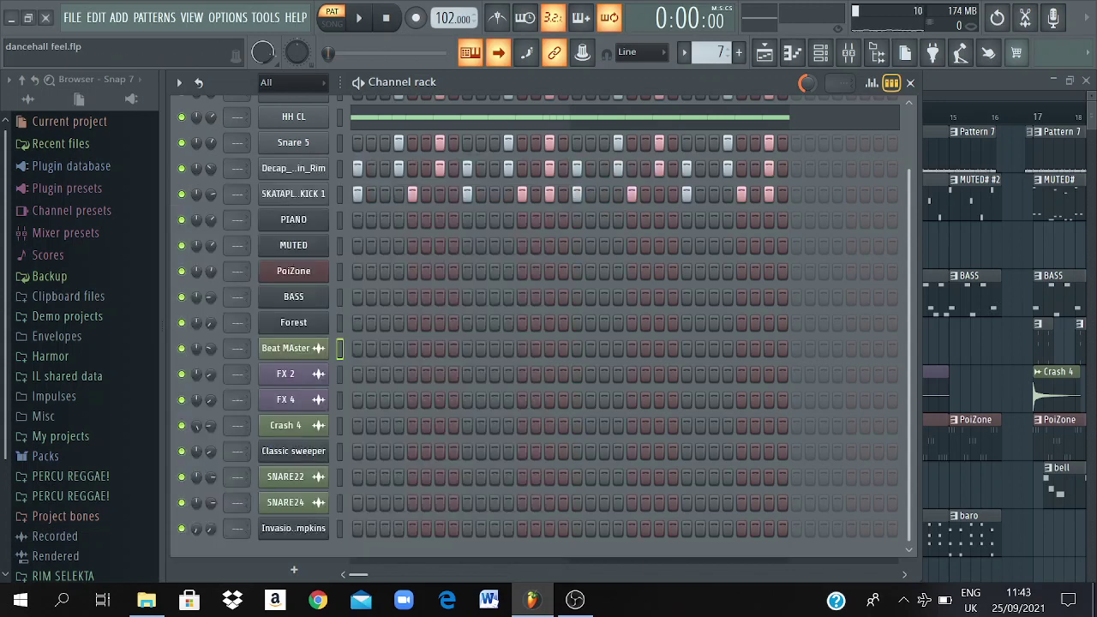
scroll(540, 330, "up", 2)
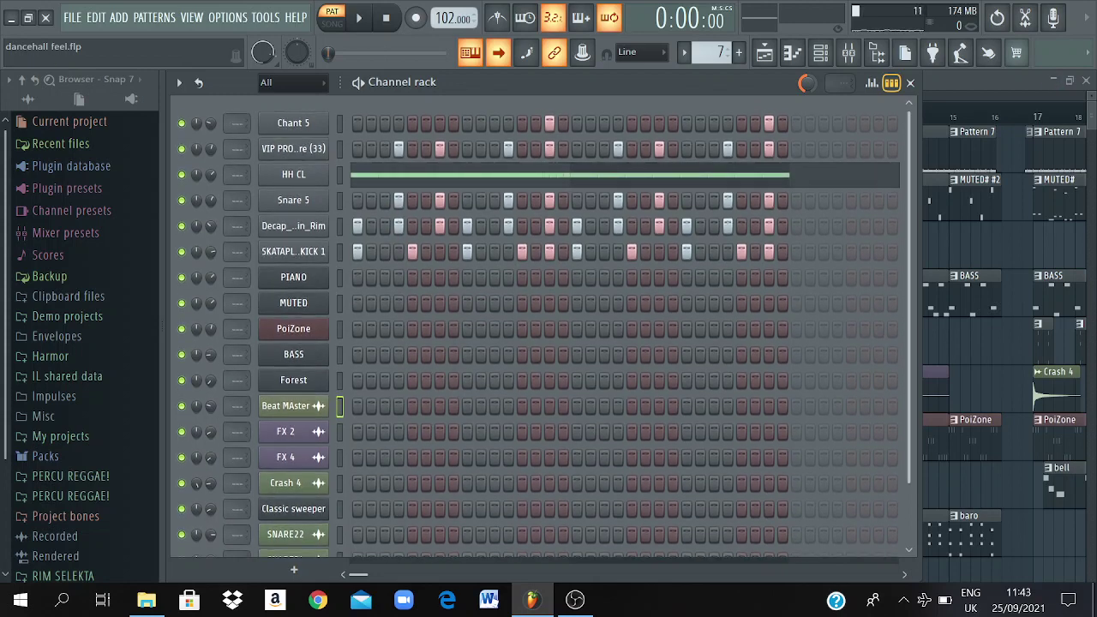
key("F6")
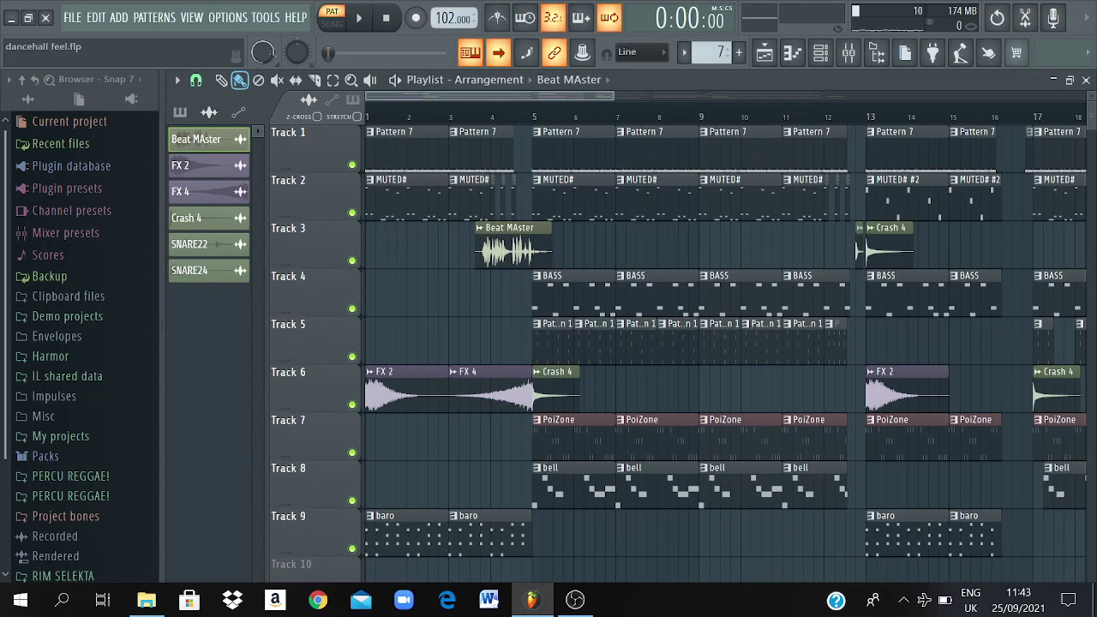
Switch playback to SONG mode and zoom the Playlist to show the nine-track arrangement
key("l")
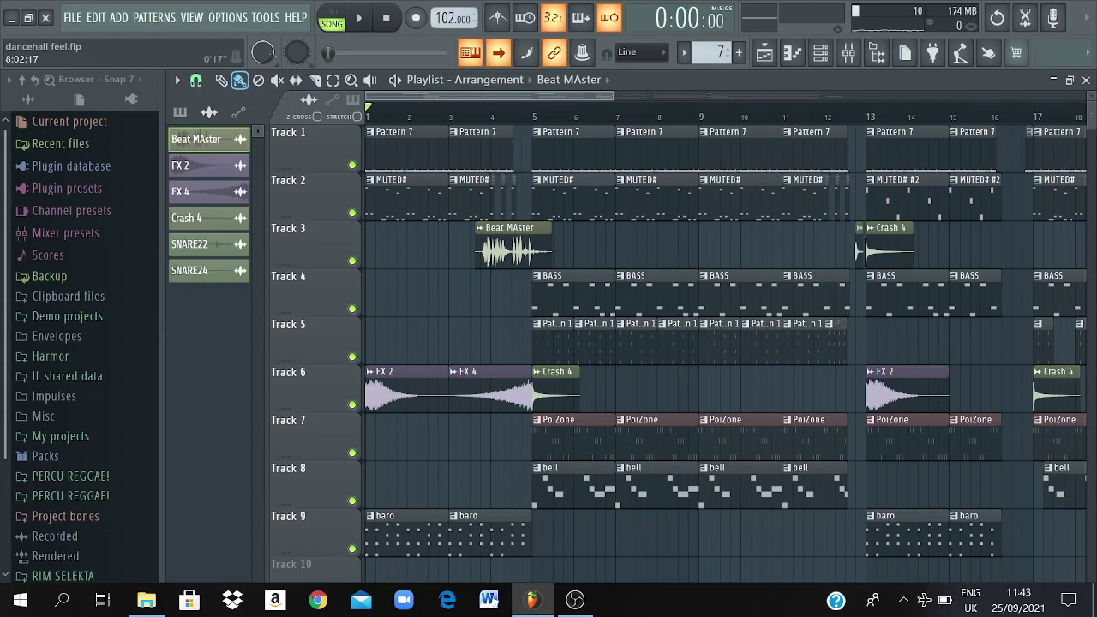
scroll(488, 96, "down", 5)
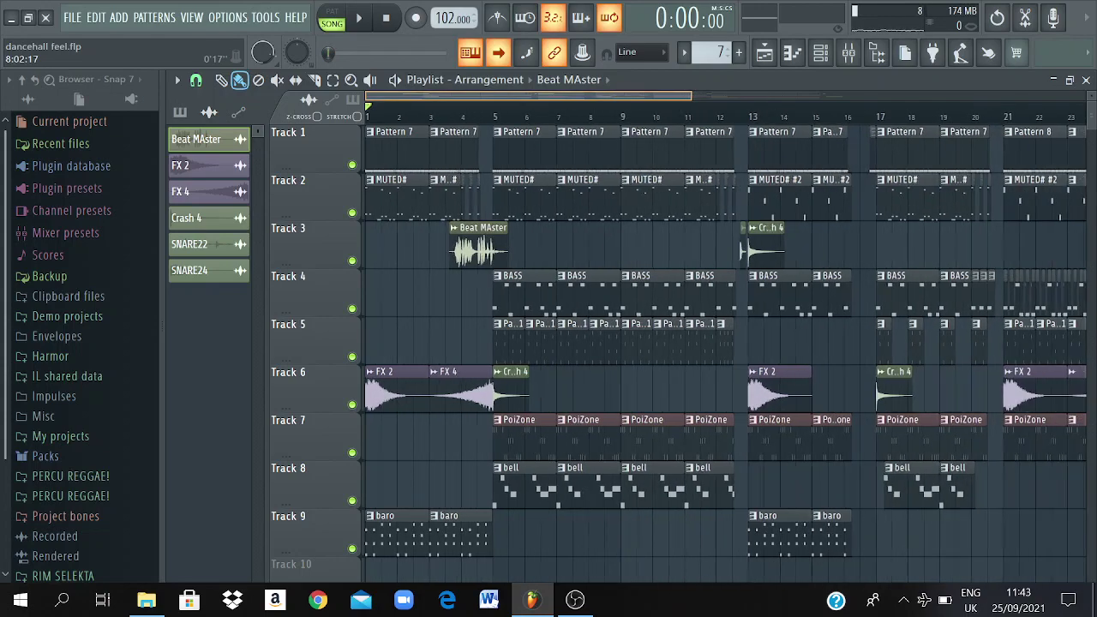
scroll(489, 95, "down", 1)
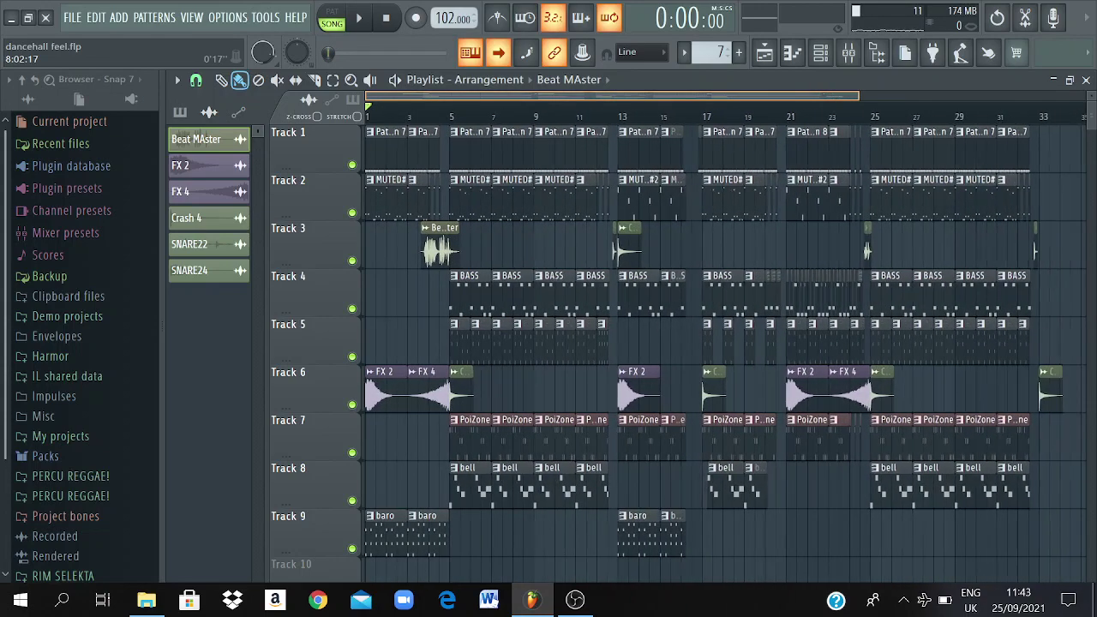
scroll(489, 96, "up", 1)
scroll(488, 95, "up", 3)
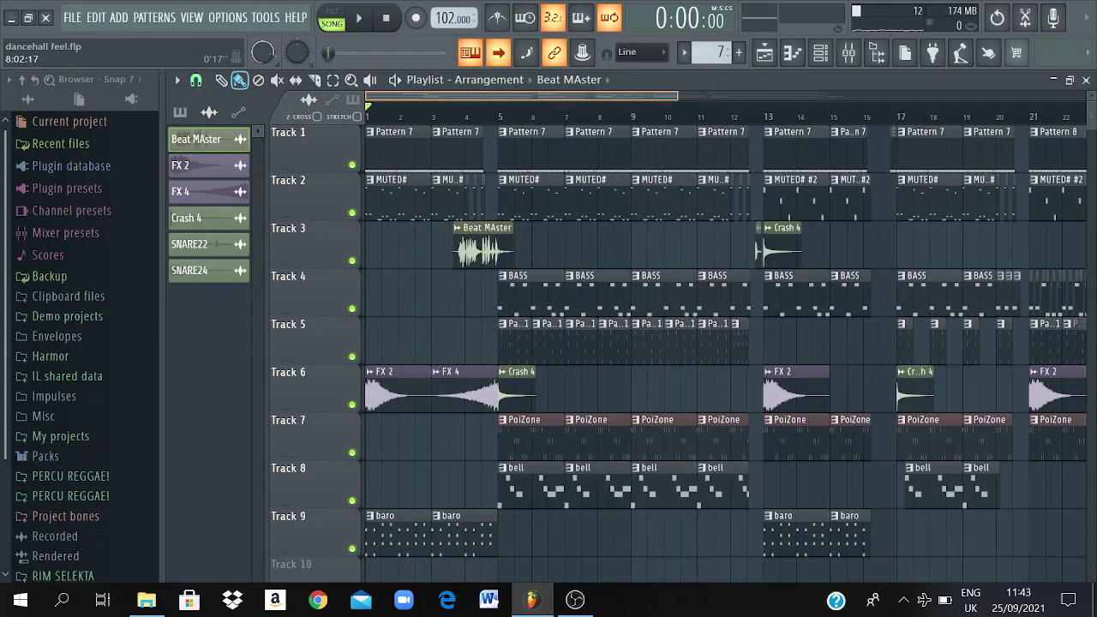
scroll(488, 95, "down", 4)
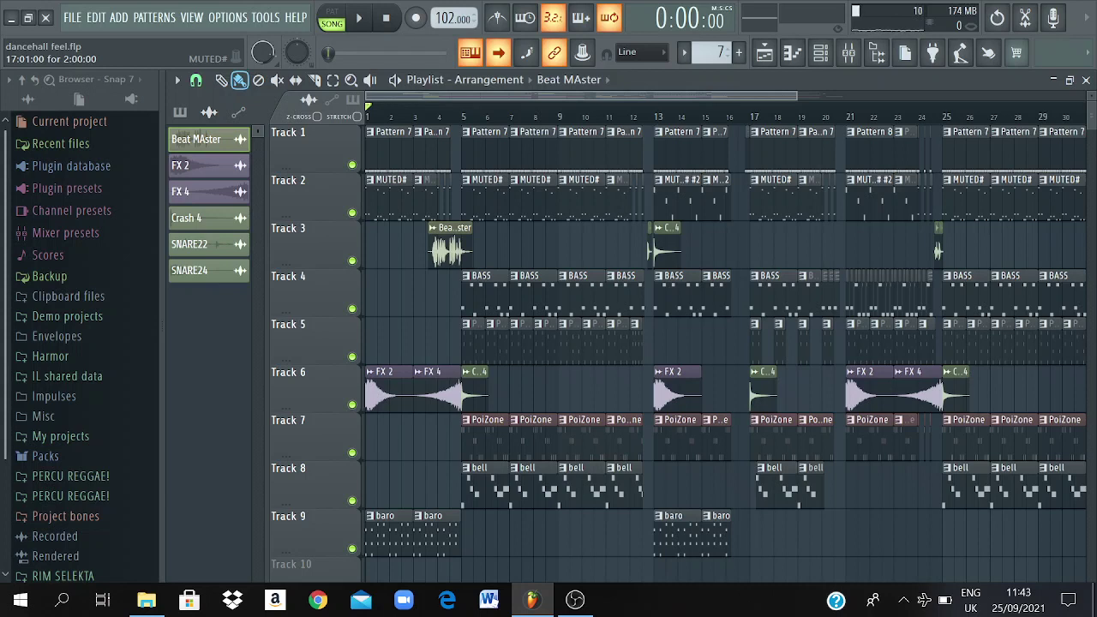
Play the whole dancehall song from bar 1 and pick Pattern 1 while it runs
key("space")
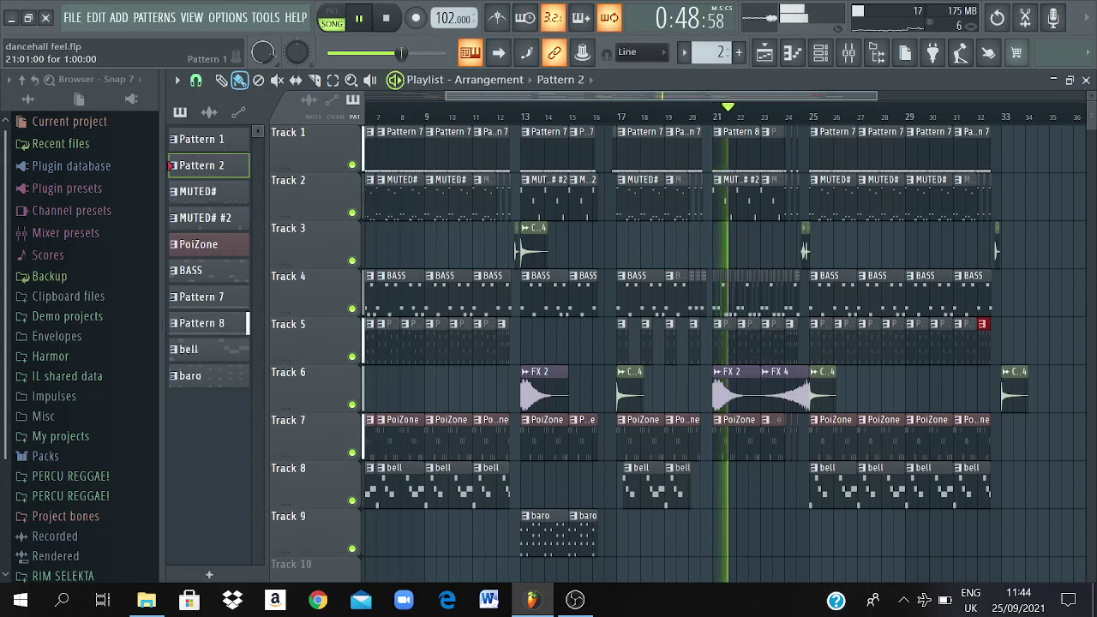
left_click(202, 139)
Glance at Pattern 1's PIANO notes and channel list, then stop playback at the song's end
key("F7")
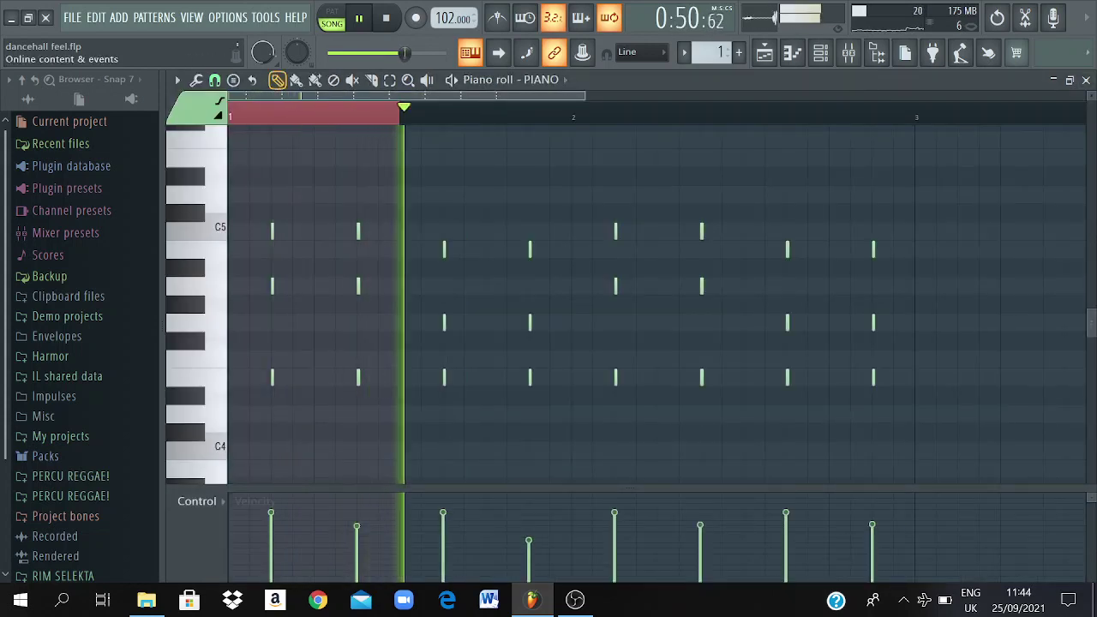
key("F6")
key("F6")
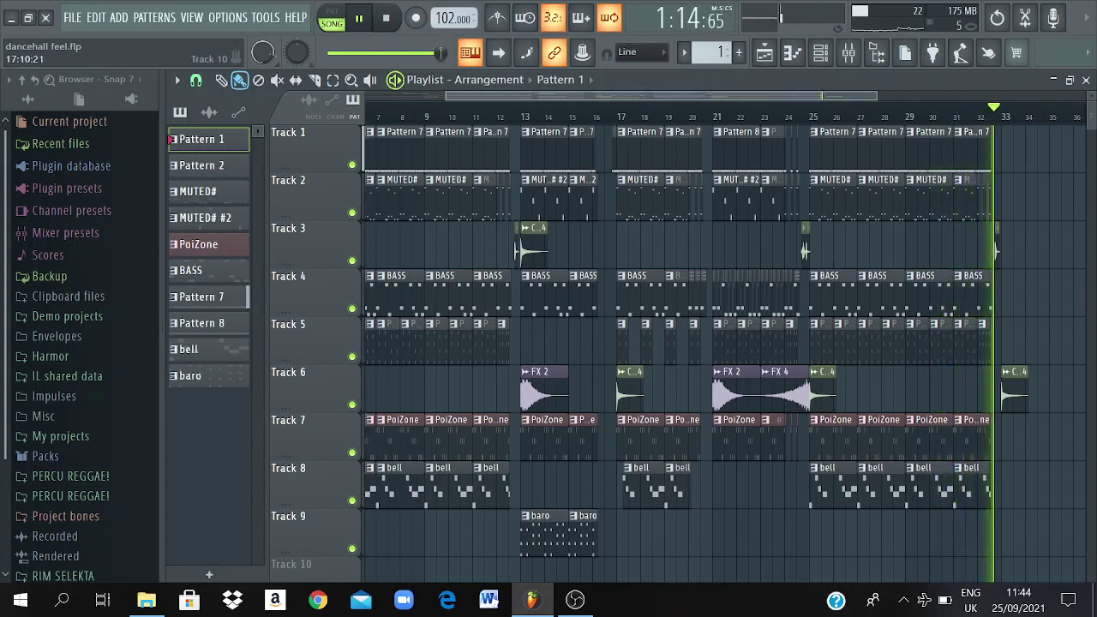
key("space")
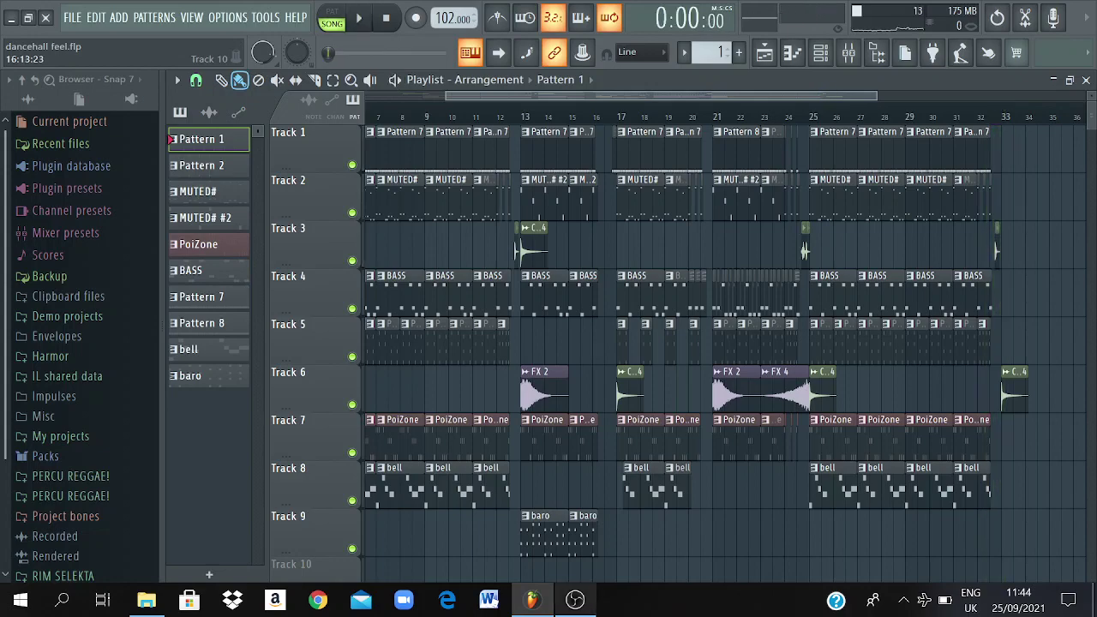